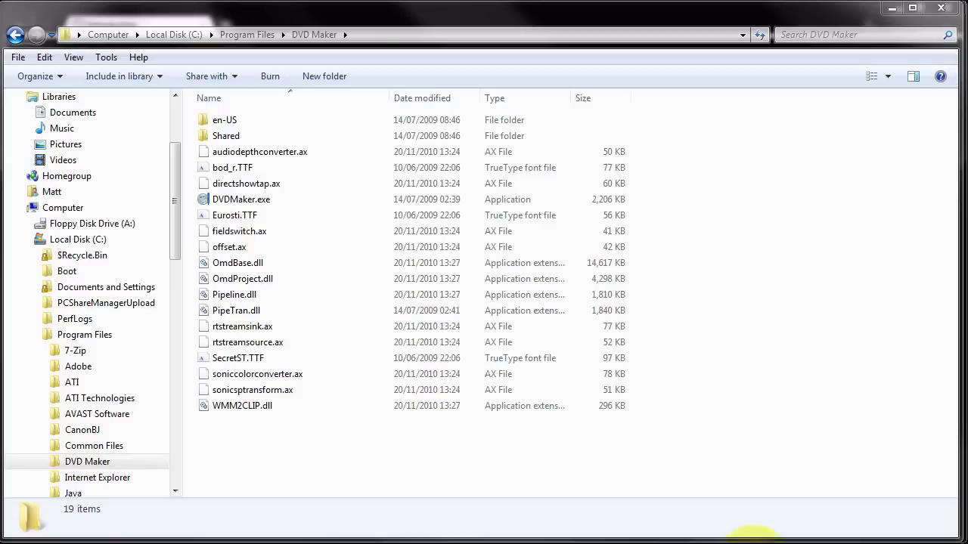
Show the full path C:\Program Files\DVD Maker as text in the Explorer address bar.
{"action": "left_click", "coordinate": [376, 36]}
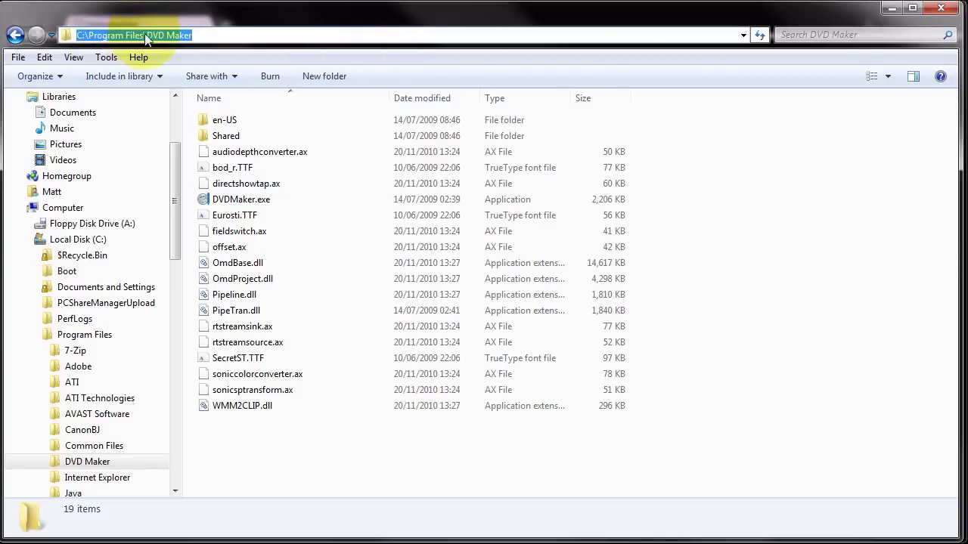
Launch DVDMaker.exe and select all eight fairford_july_2002 photos in E:\Example Photos.
{"action": "double_click", "coordinate": [237, 201]}
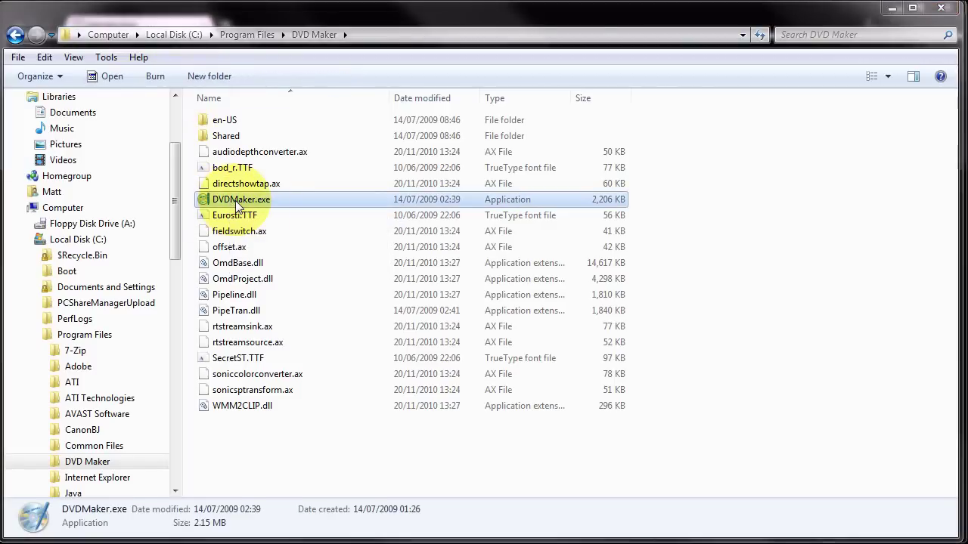
{"action": "left_click_drag", "start_coordinate": [429, 109], "coordinate": [434, 87]}
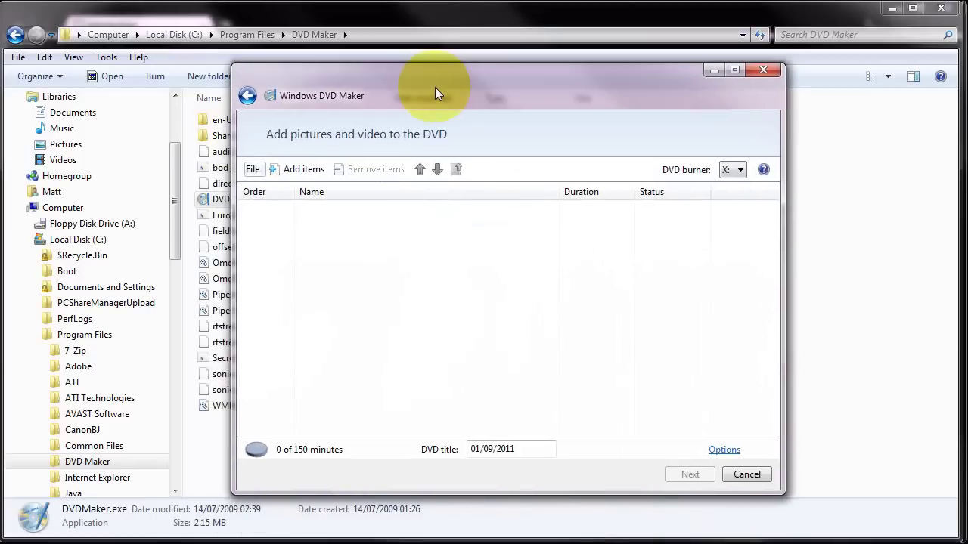
{"action": "left_click", "coordinate": [297, 172]}
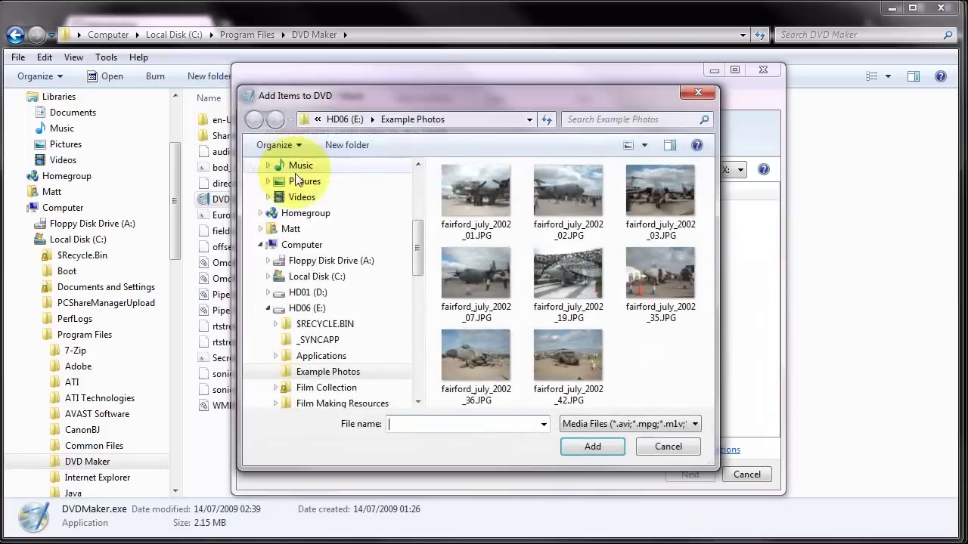
{"action": "left_click", "coordinate": [338, 378]}
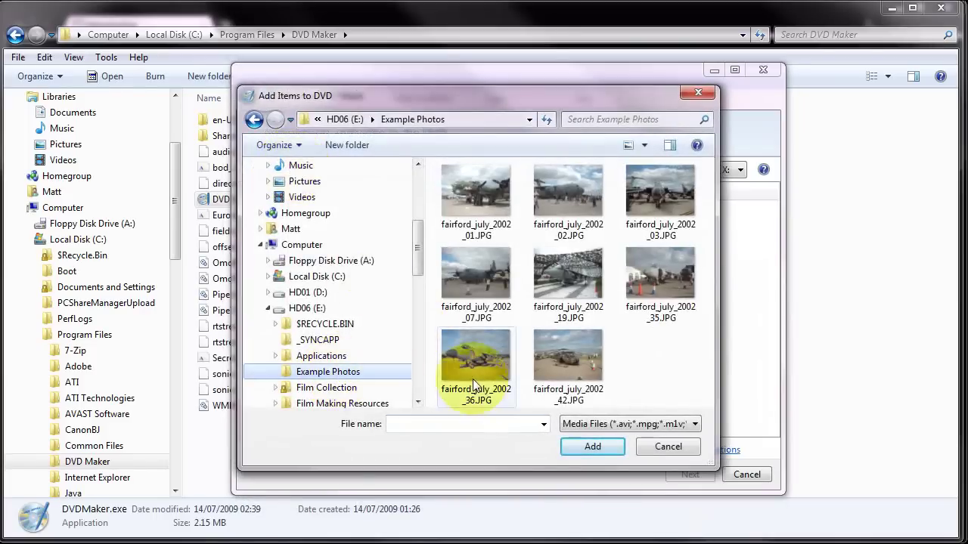
{"action": "left_click", "coordinate": [463, 195]}
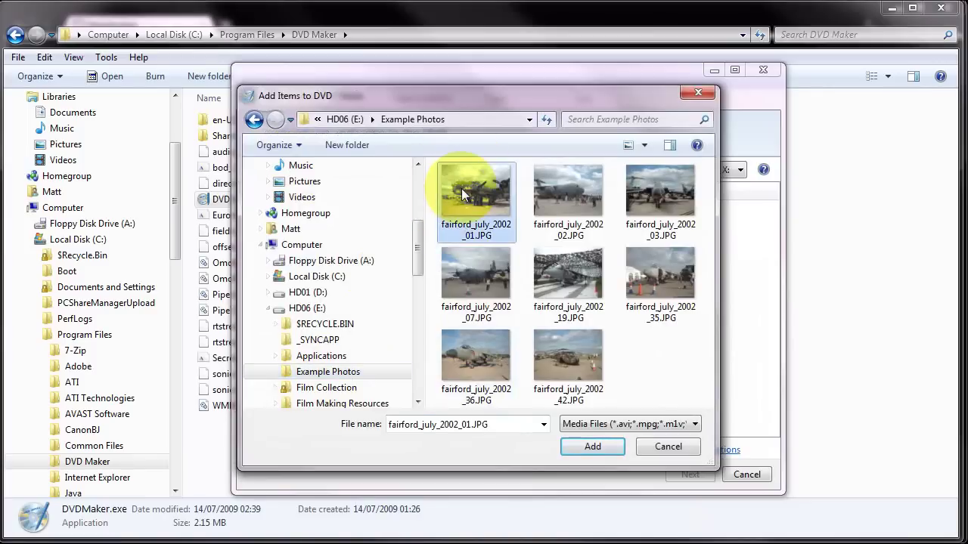
{"action": "left_click", "coordinate": [570, 360], "text": "shift"}
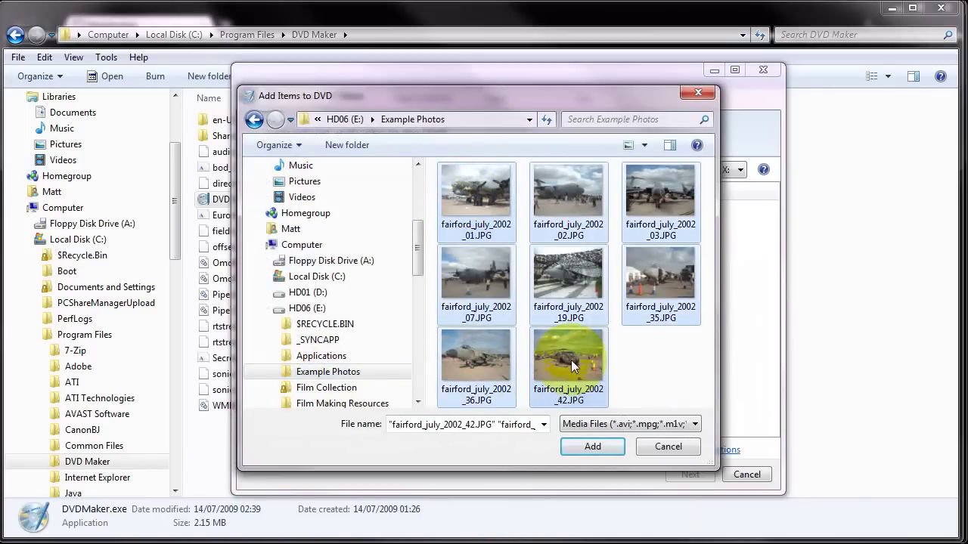
Add the eight photos as a slide show and clear the 01/09/2011 DVD title.
{"action": "left_click", "coordinate": [568, 447]}
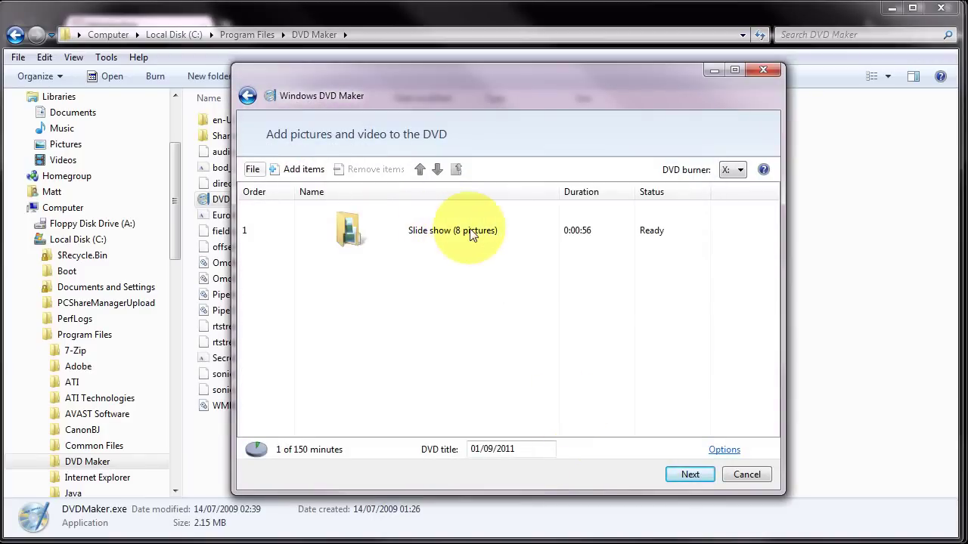
{"action": "left_click", "coordinate": [534, 451]}
{"action": "left_click_drag", "start_coordinate": [533, 451], "coordinate": [442, 453]}
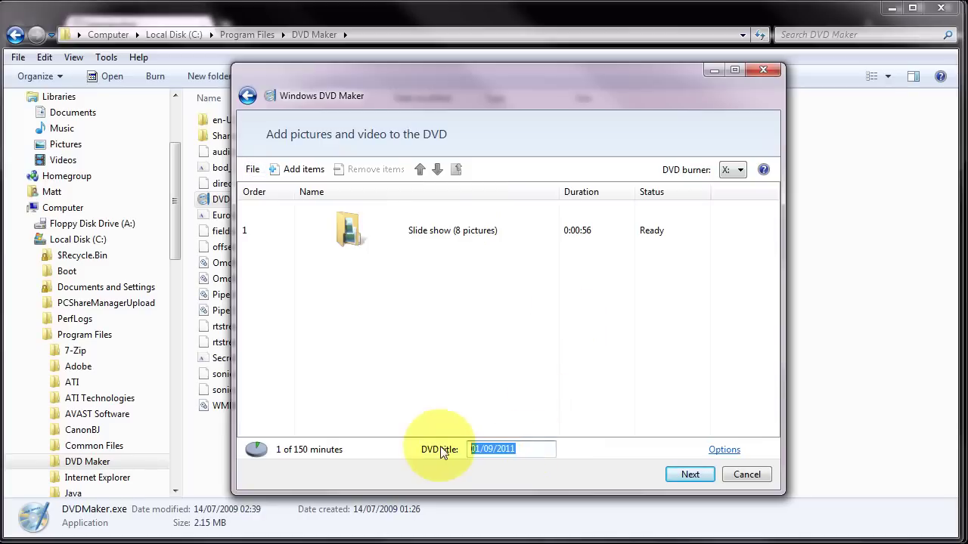
{"action": "key", "text": "BackSpace"}
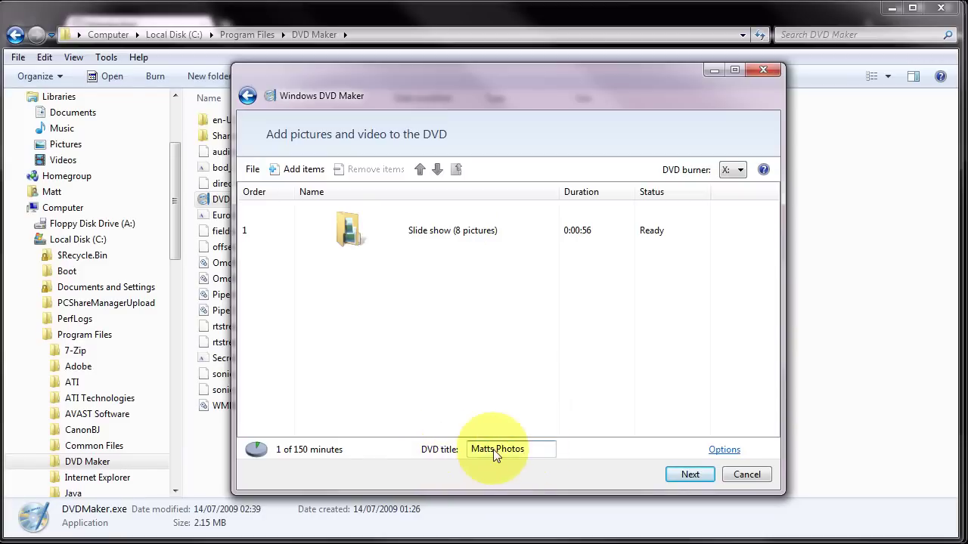
Set DVD playback to a continuous loop, keeping 16:9 aspect ratio and PAL format.
{"action": "left_click", "coordinate": [723, 450]}
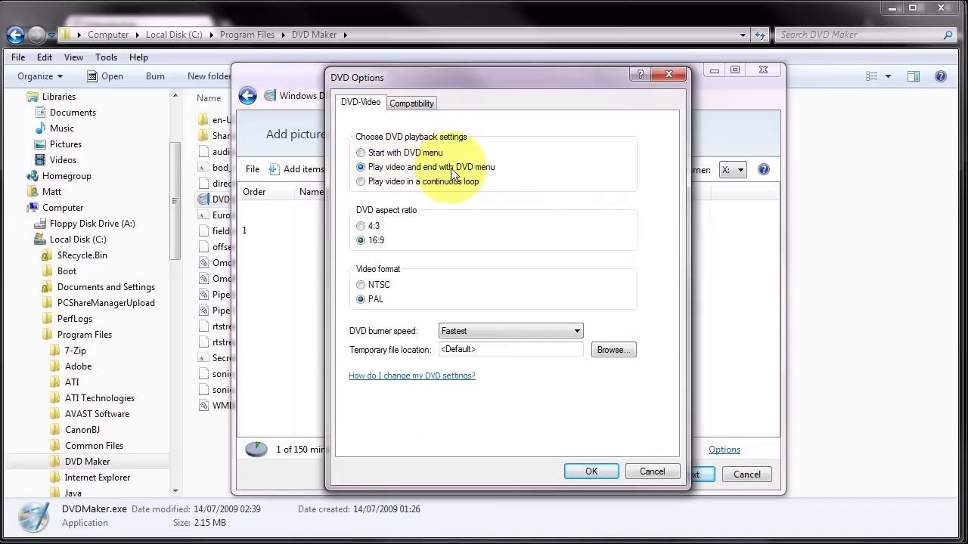
{"action": "left_click", "coordinate": [378, 183]}
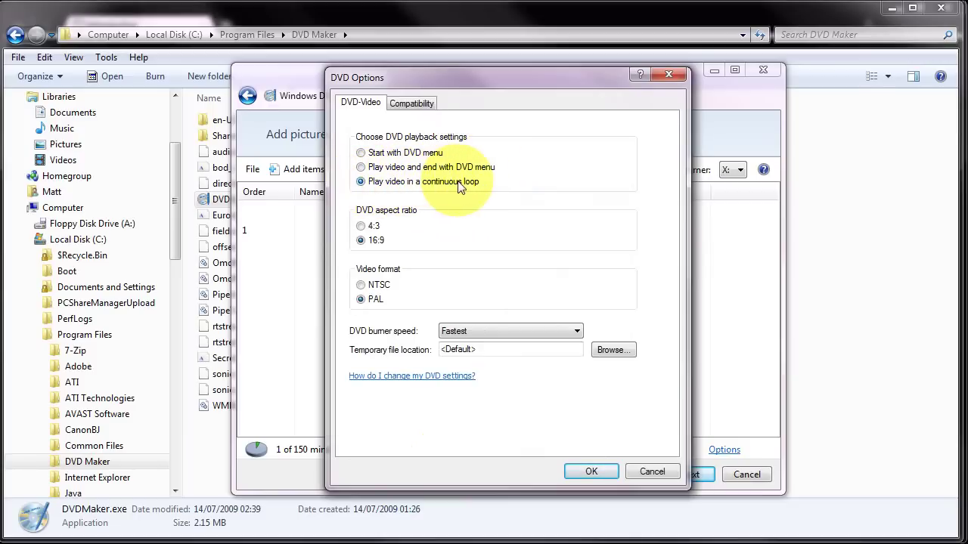
{"action": "left_click", "coordinate": [361, 226]}
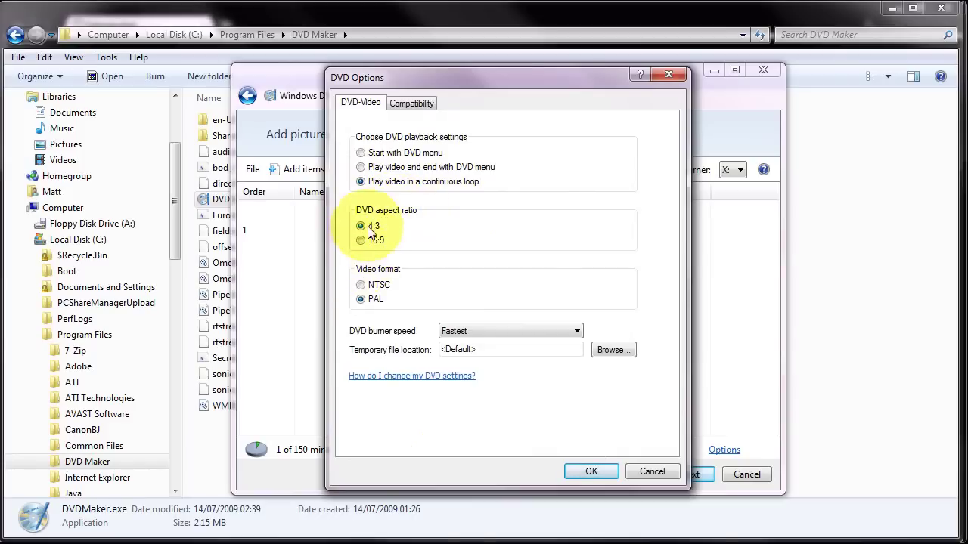
{"action": "left_click", "coordinate": [361, 241]}
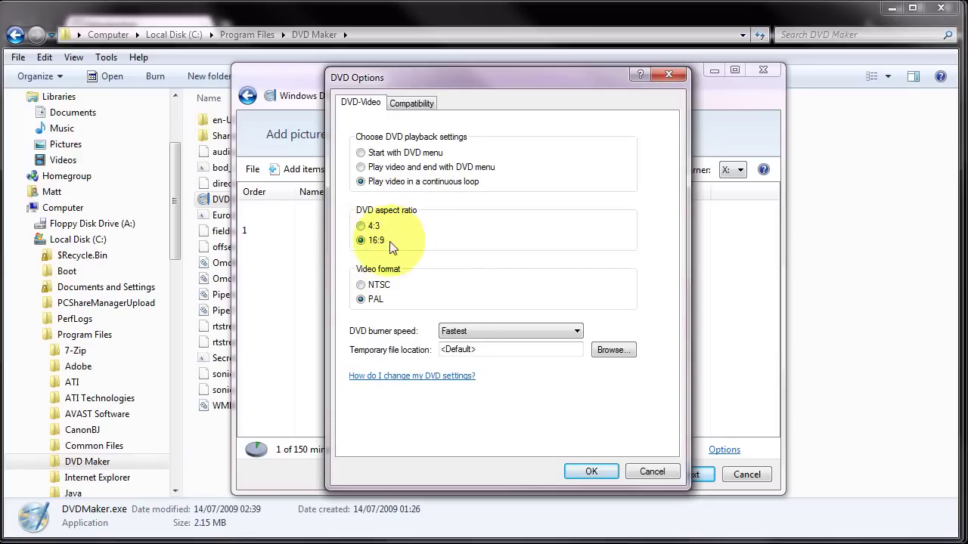
{"action": "left_click", "coordinate": [363, 288]}
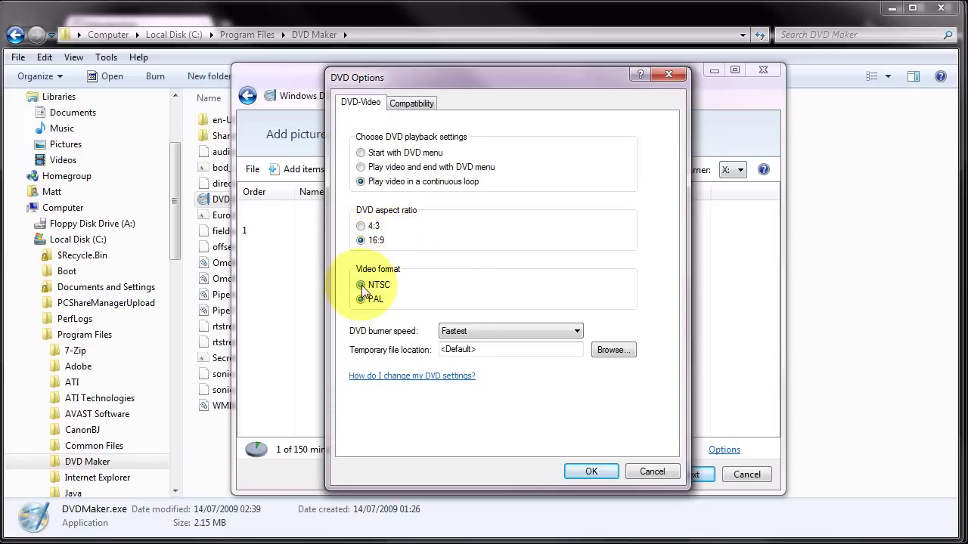
{"action": "left_click", "coordinate": [361, 301]}
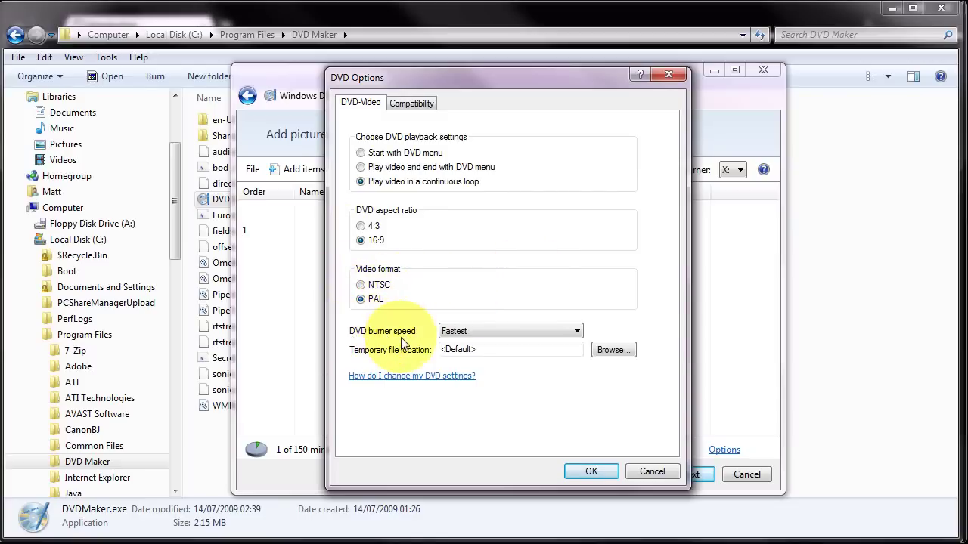
{"action": "left_click", "coordinate": [582, 472]}
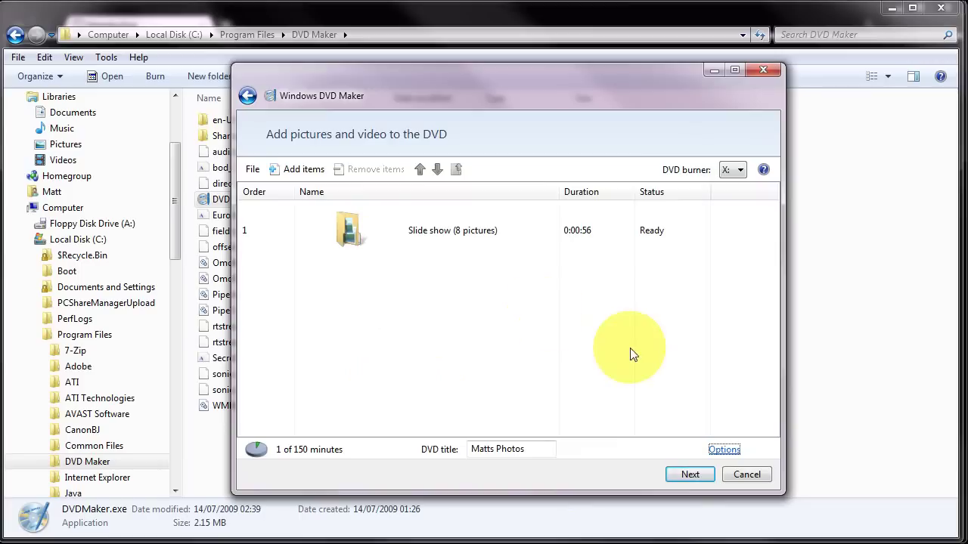
Preview the Video Wall, Highlights and Baby Blue menu styles, then choose Reflections.
{"action": "left_click", "coordinate": [688, 477]}
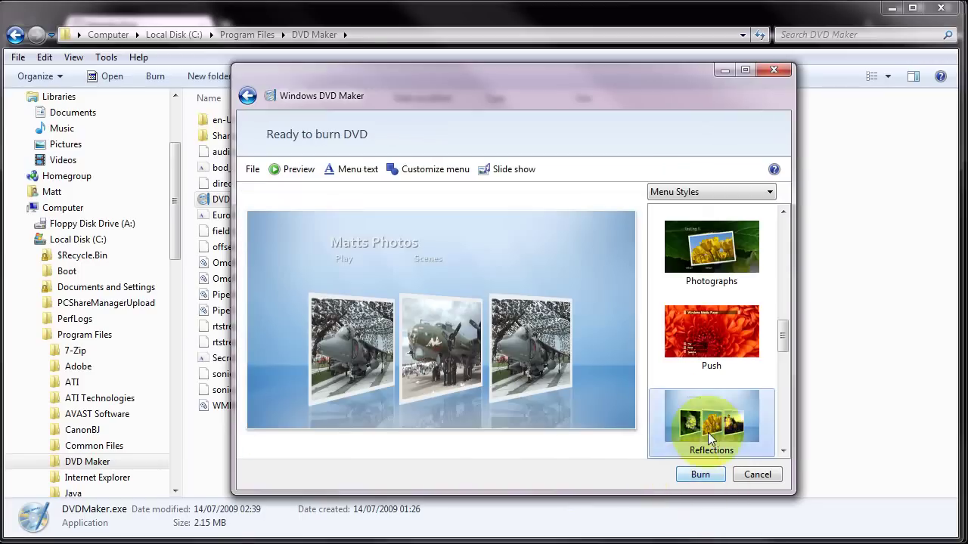
{"action": "mouse_move", "coordinate": [782, 329]}
{"action": "left_mouse_down"}
{"action": "mouse_move", "coordinate": [799, 216]}
{"action": "mouse_move", "coordinate": [784, 302]}
{"action": "mouse_move", "coordinate": [795, 454]}
{"action": "left_mouse_up"}
{"action": "left_click", "coordinate": [684, 341]}
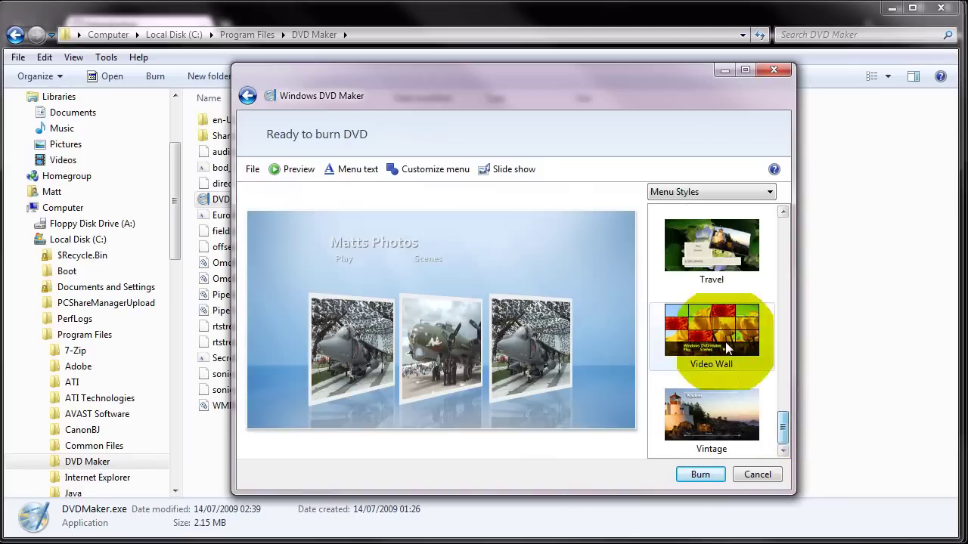
{"action": "left_click_drag", "start_coordinate": [786, 436], "coordinate": [775, 336]}
{"action": "left_click", "coordinate": [705, 304]}
{"action": "left_click", "coordinate": [689, 233]}
{"action": "left_click", "coordinate": [725, 302]}
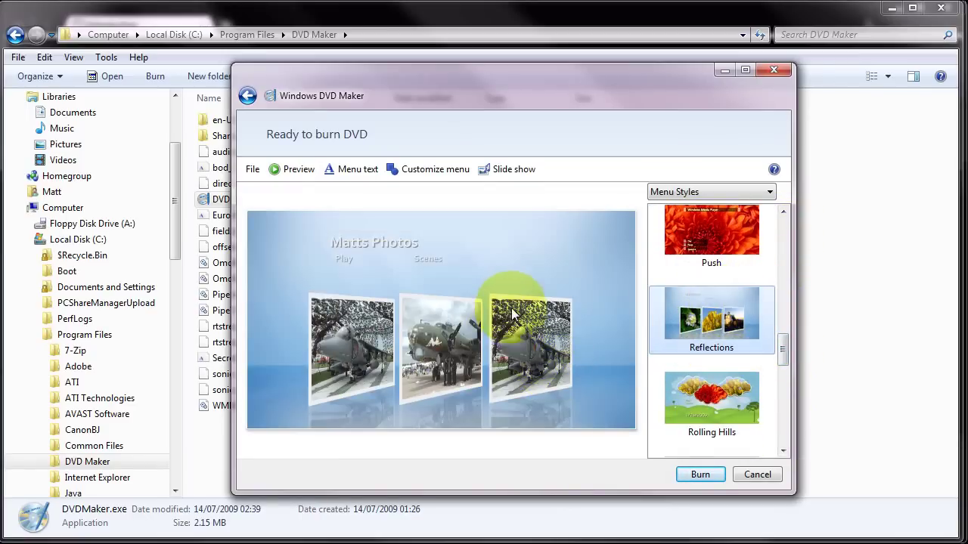
Set the DVD menu text font to Arial Black.
{"action": "left_click", "coordinate": [350, 171]}
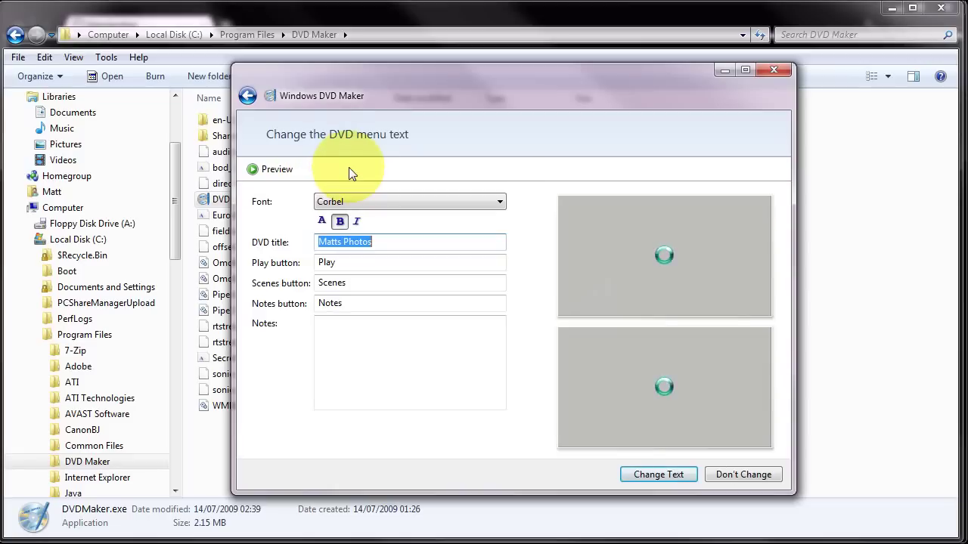
{"action": "left_click", "coordinate": [499, 201]}
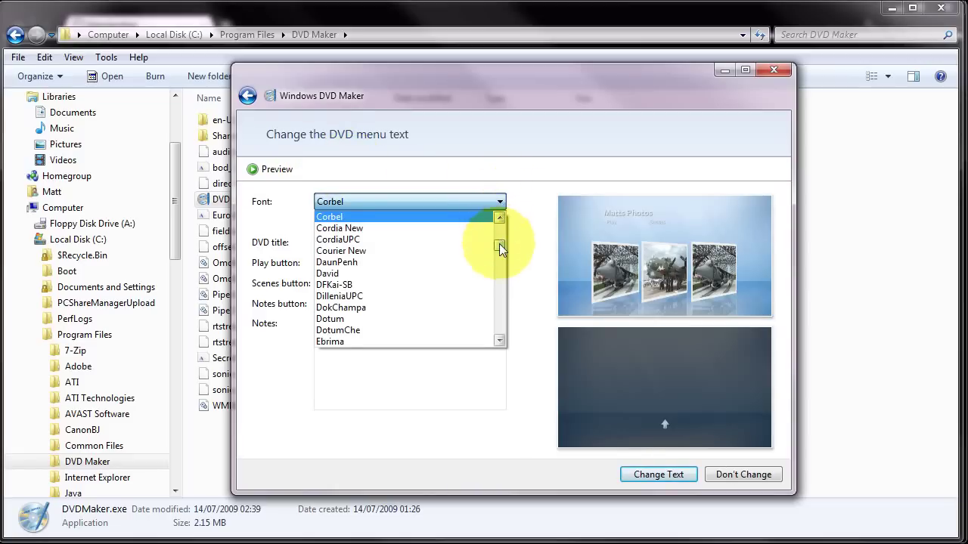
{"action": "left_click_drag", "start_coordinate": [499, 243], "coordinate": [501, 227]}
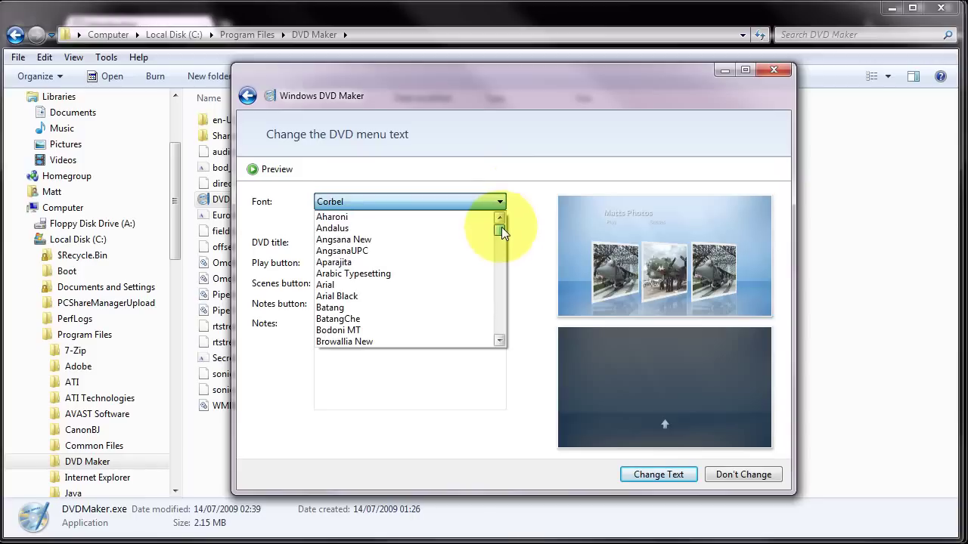
{"action": "left_click", "coordinate": [361, 295]}
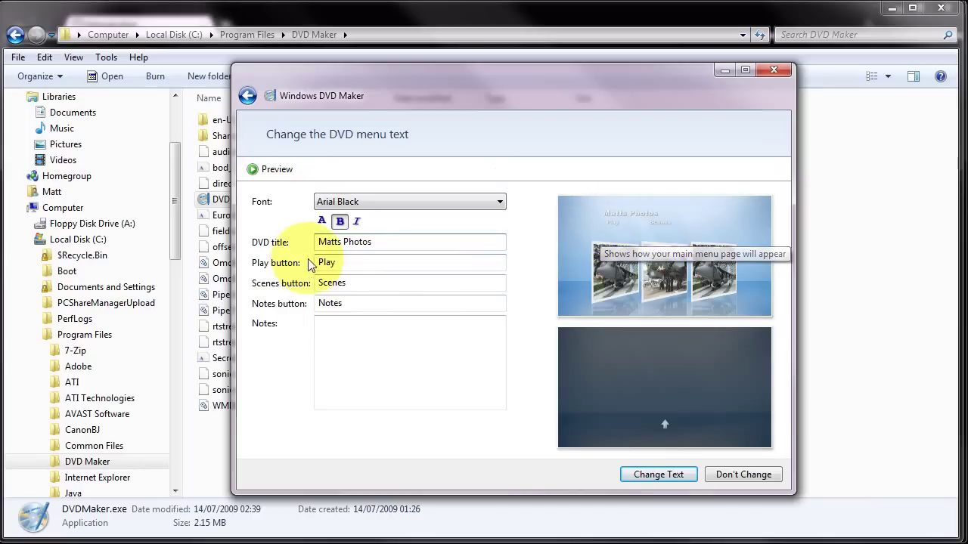
Add 'All' to the Play button label, rename Scenes to 'Photos', and apply the text.
{"action": "left_click", "coordinate": [352, 261]}
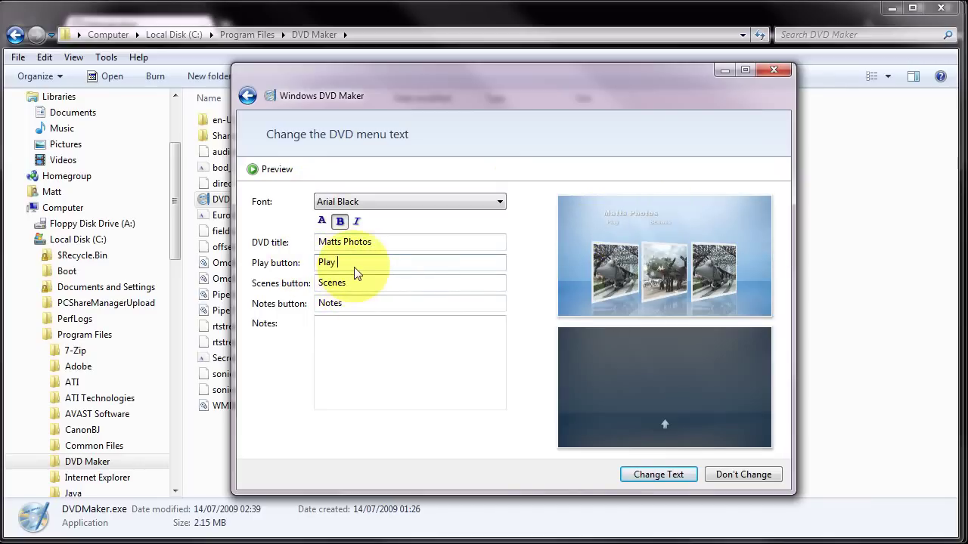
{"action": "type", "text": "All"}
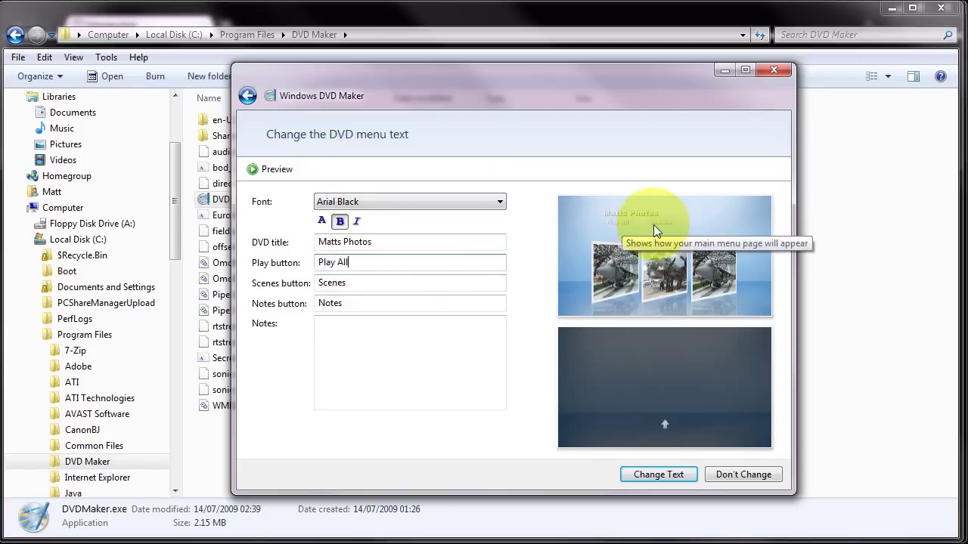
{"action": "left_click_drag", "start_coordinate": [358, 285], "coordinate": [309, 288]}
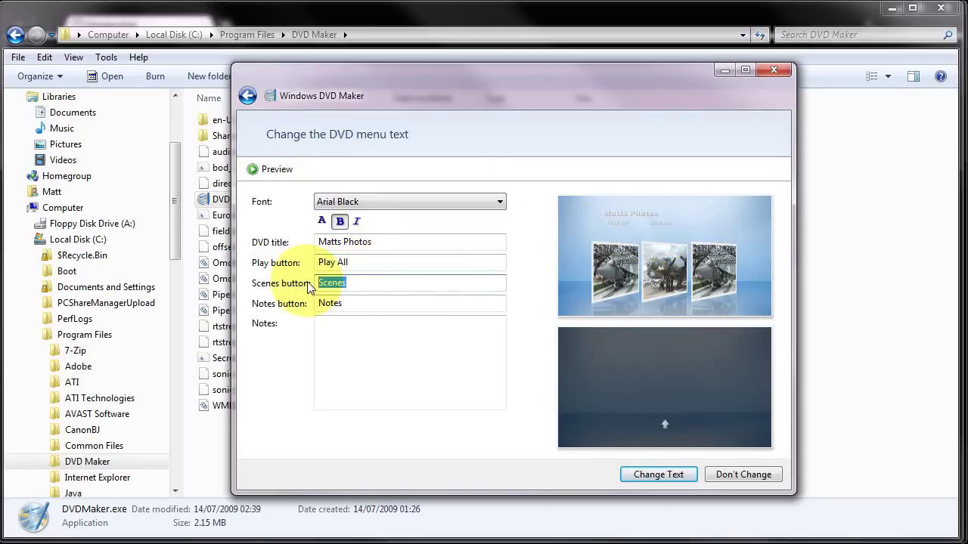
{"action": "type", "text": "Photos"}
{"action": "left_click", "coordinate": [644, 474]}
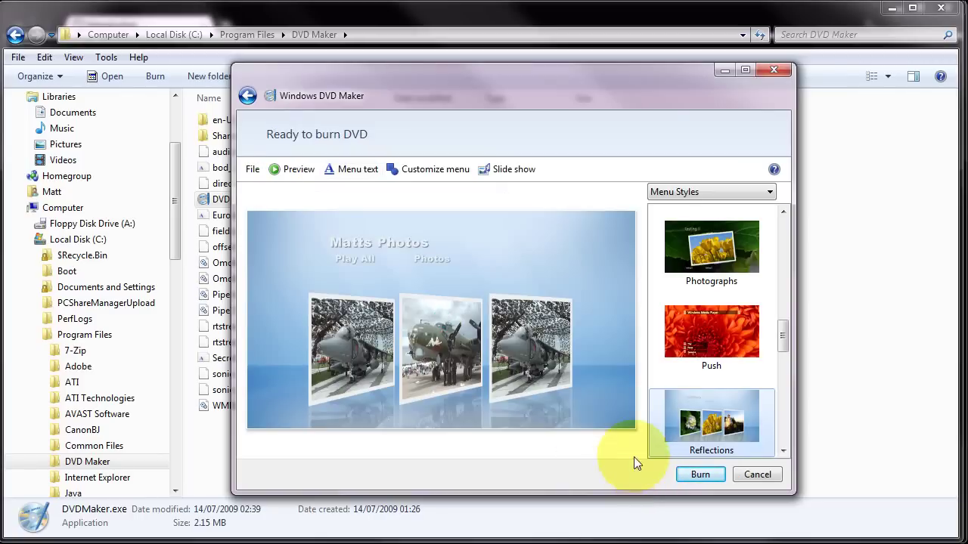
Try the Cloud and Circle scene button styles, settling back on Rectangle, Glass.
{"action": "left_click", "coordinate": [429, 170]}
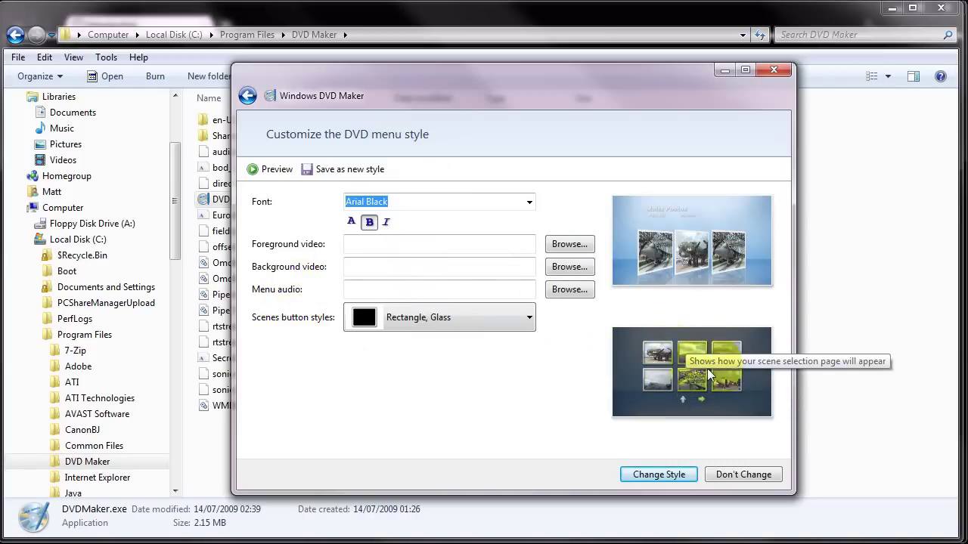
{"action": "left_click", "coordinate": [550, 356]}
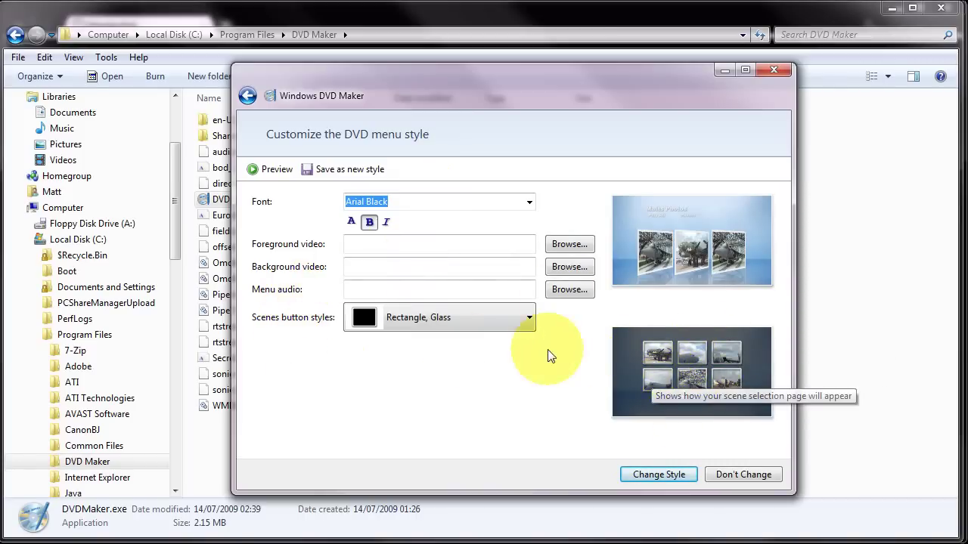
{"action": "left_click", "coordinate": [529, 318]}
{"action": "left_click_drag", "start_coordinate": [532, 367], "coordinate": [395, 422]}
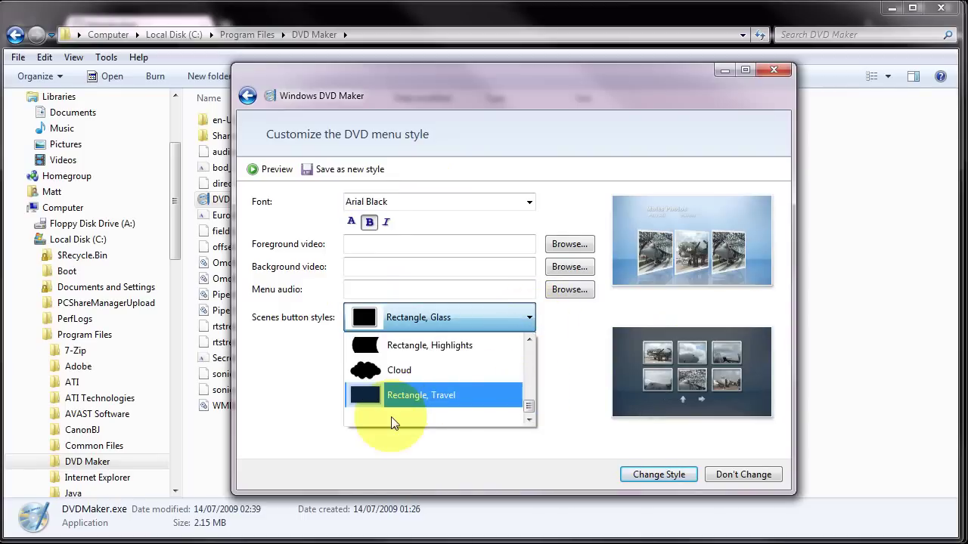
{"action": "left_click", "coordinate": [405, 371]}
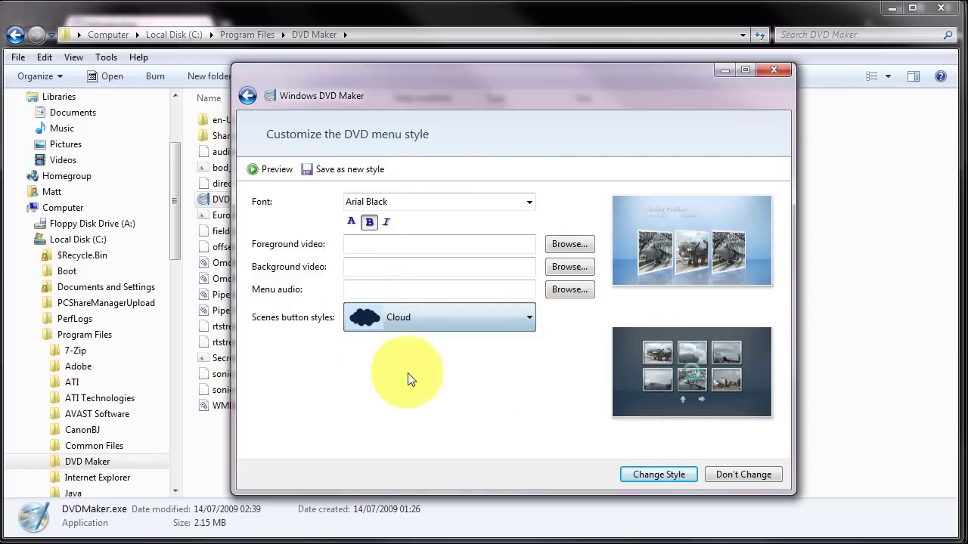
{"action": "left_click", "coordinate": [530, 319]}
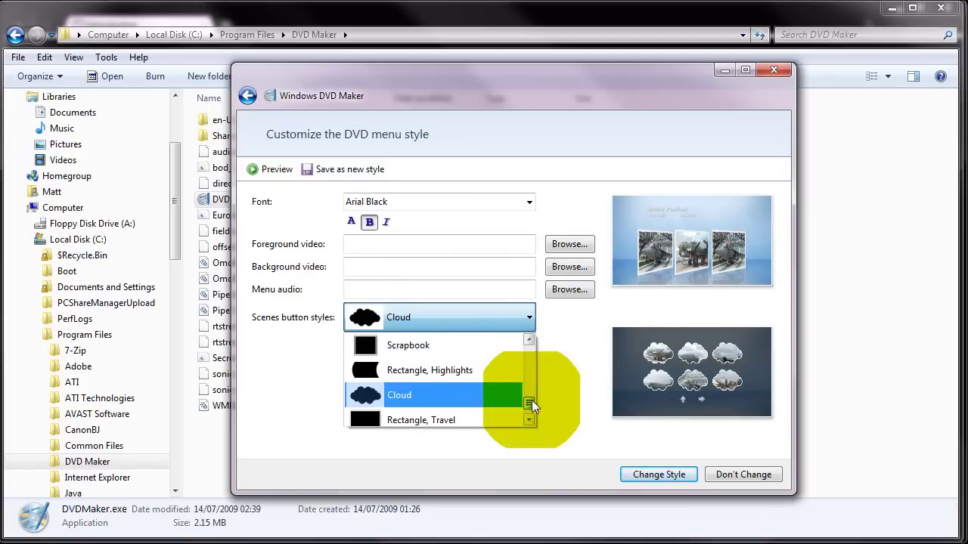
{"action": "left_click_drag", "start_coordinate": [532, 400], "coordinate": [536, 356]}
{"action": "left_click", "coordinate": [447, 348]}
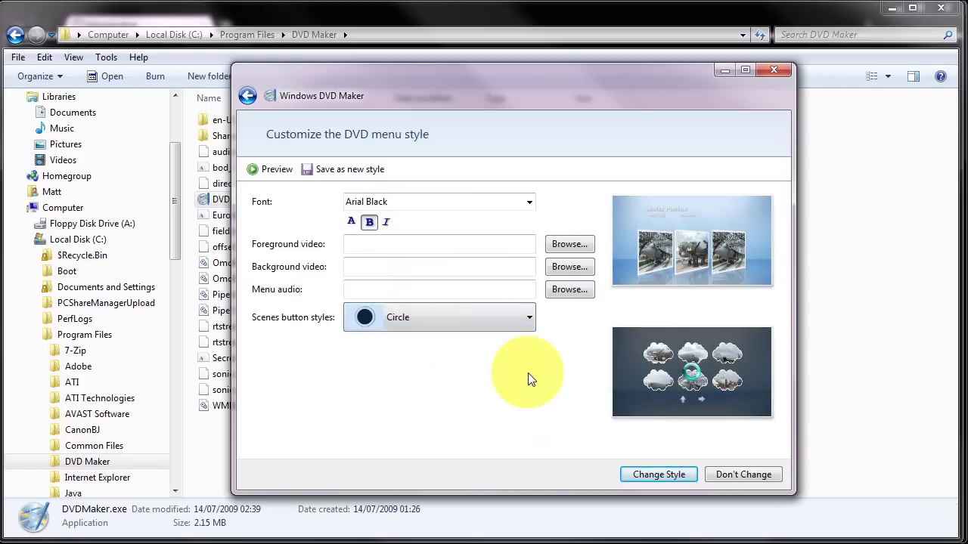
{"action": "left_click", "coordinate": [530, 319]}
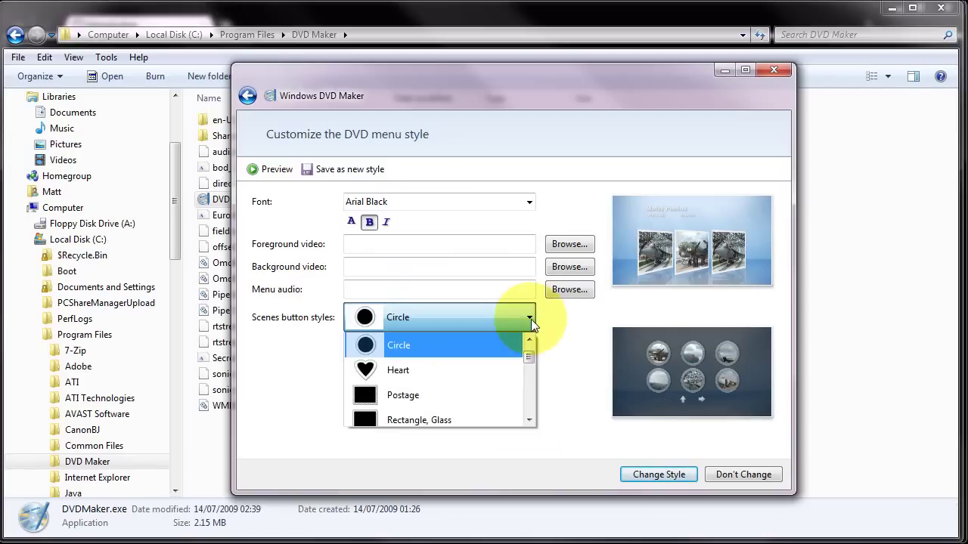
{"action": "left_click_drag", "start_coordinate": [533, 354], "coordinate": [532, 359]}
{"action": "left_click", "coordinate": [431, 395]}
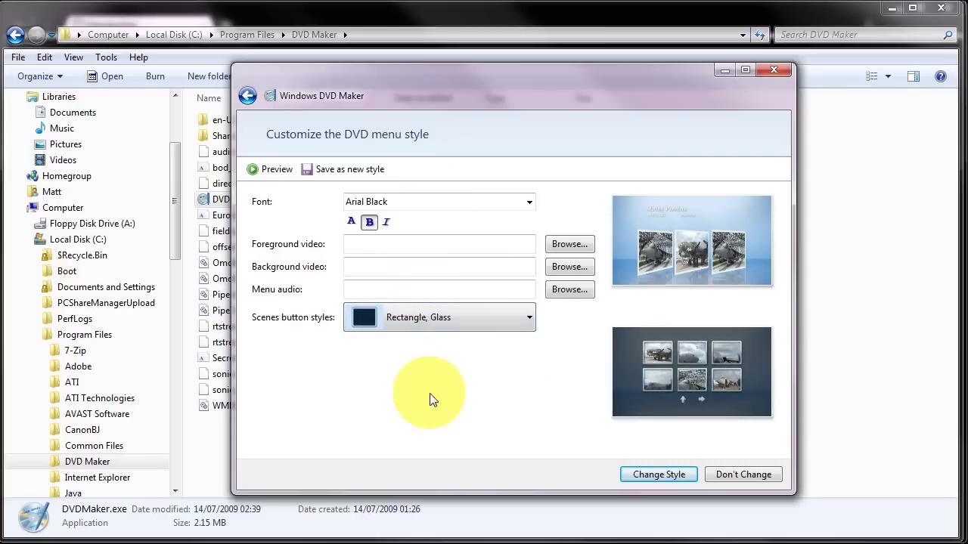
Keep the customized menu style and give the slide show 7-second pictures with Dissolve transitions.
{"action": "left_click", "coordinate": [649, 477]}
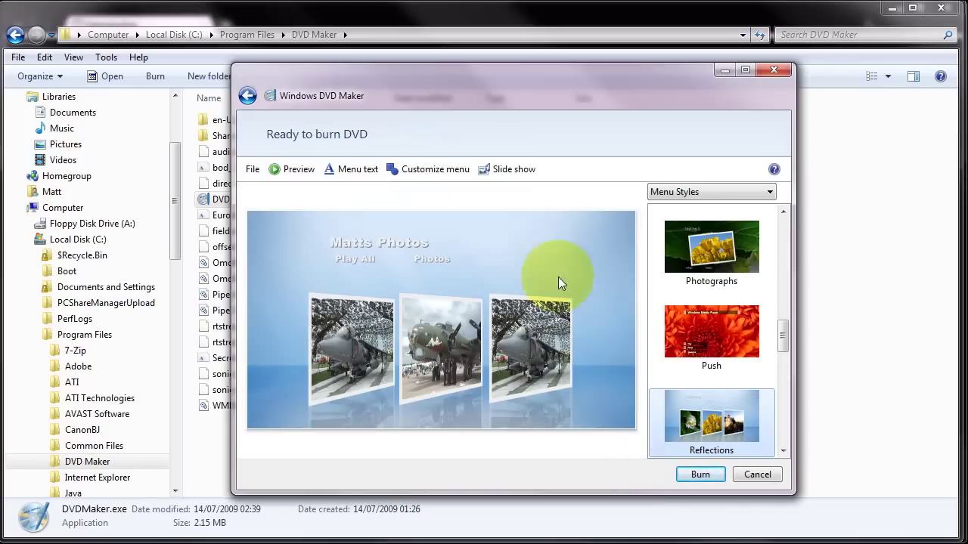
{"action": "left_click", "coordinate": [512, 171]}
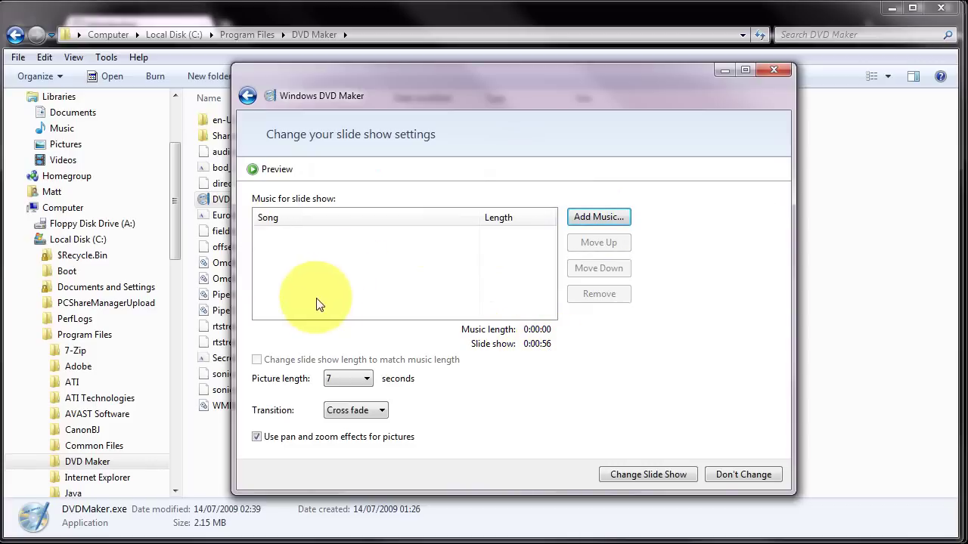
{"action": "left_click", "coordinate": [368, 379]}
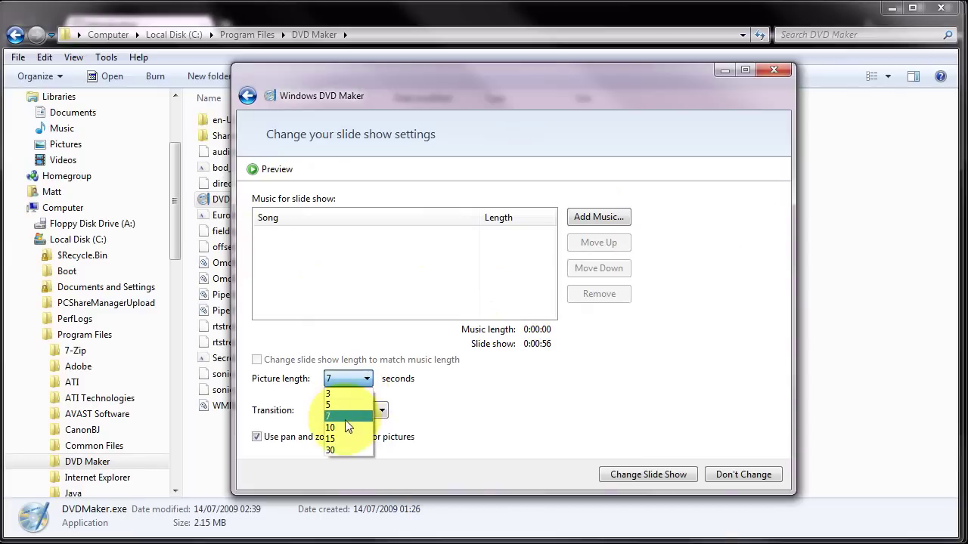
{"action": "left_click", "coordinate": [346, 416]}
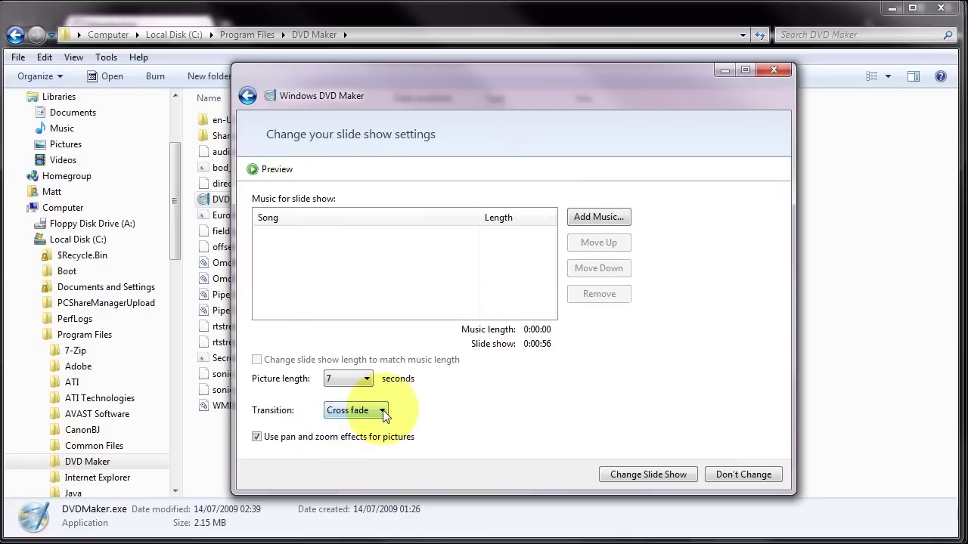
{"action": "left_click", "coordinate": [361, 410]}
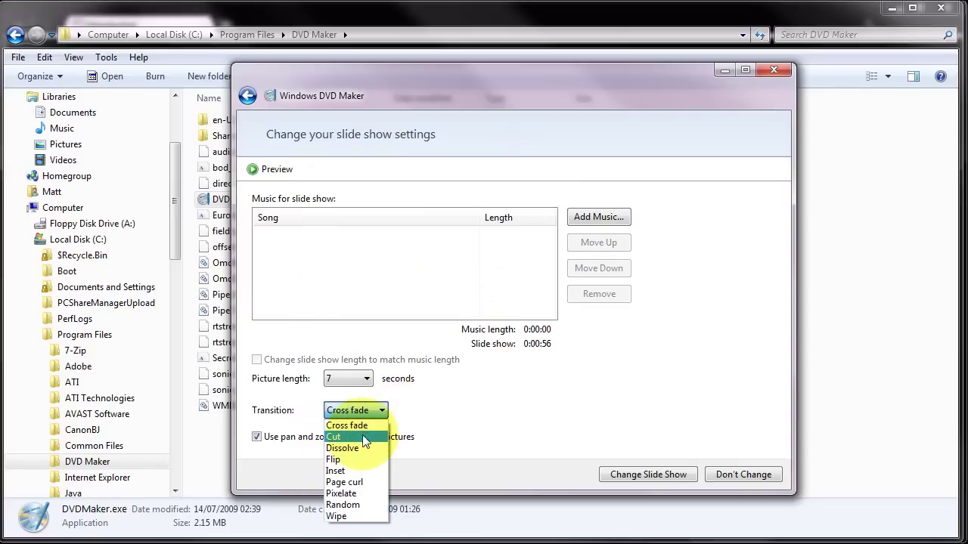
{"action": "left_click", "coordinate": [360, 447]}
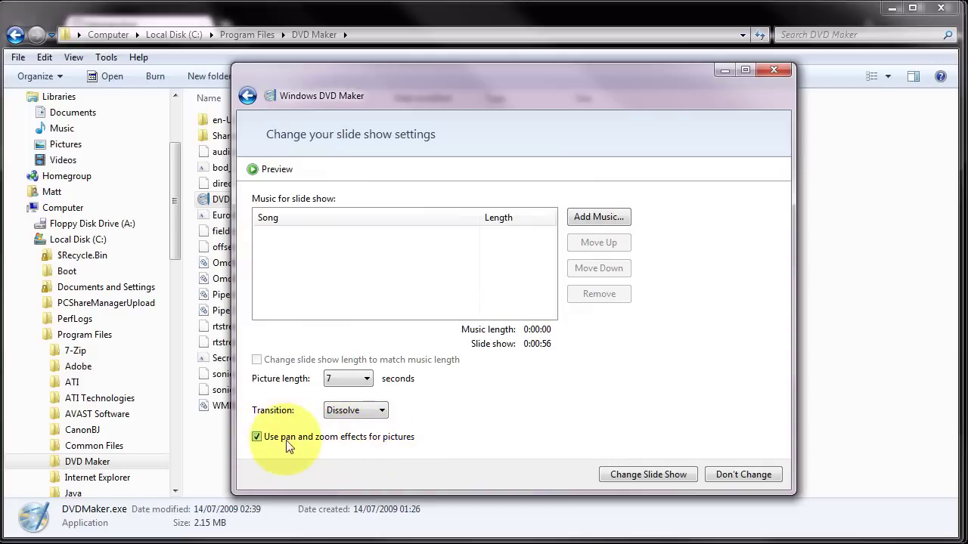
Apply the slide show settings, preview the DVD and its Photos scene pages, then return.
{"action": "left_click", "coordinate": [639, 474]}
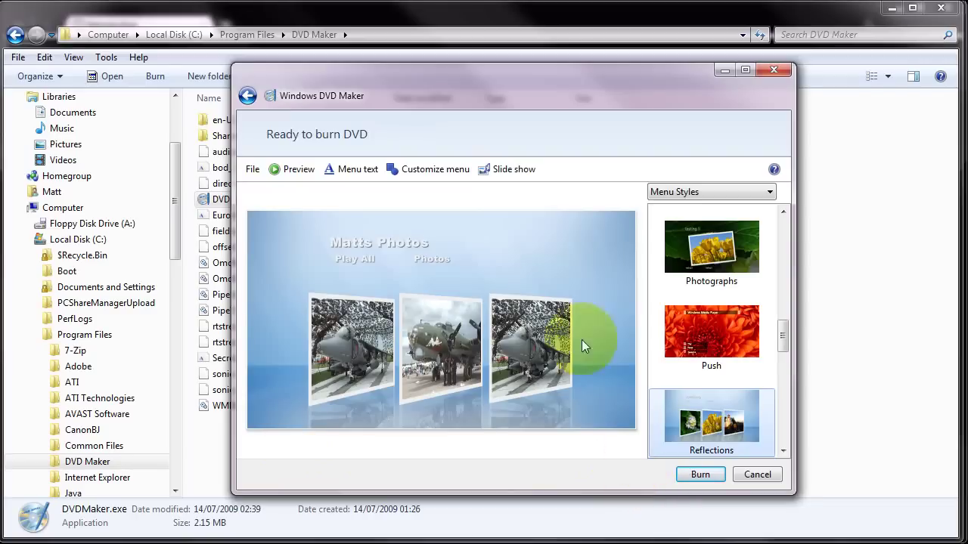
{"action": "left_click", "coordinate": [295, 171]}
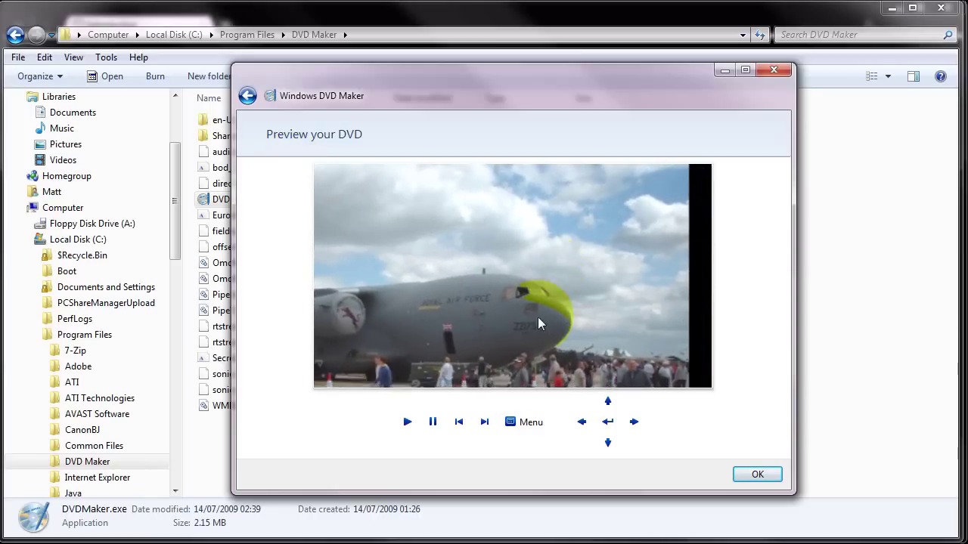
{"action": "left_click", "coordinate": [481, 344]}
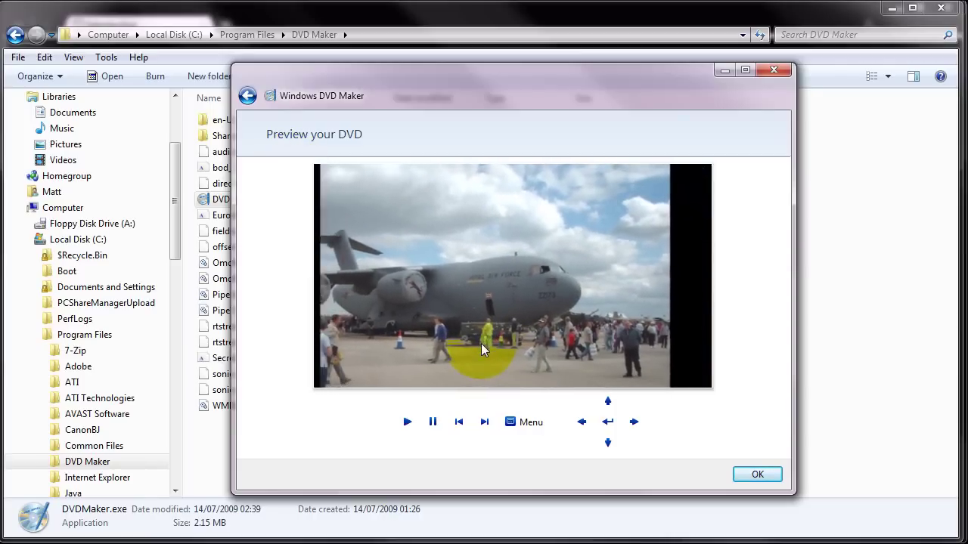
{"action": "left_click", "coordinate": [510, 305]}
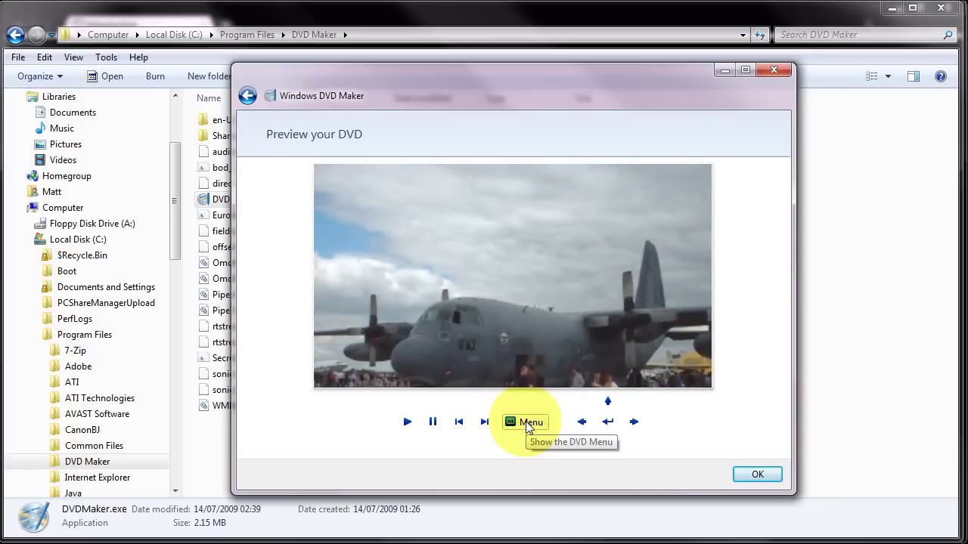
{"action": "left_click", "coordinate": [528, 423]}
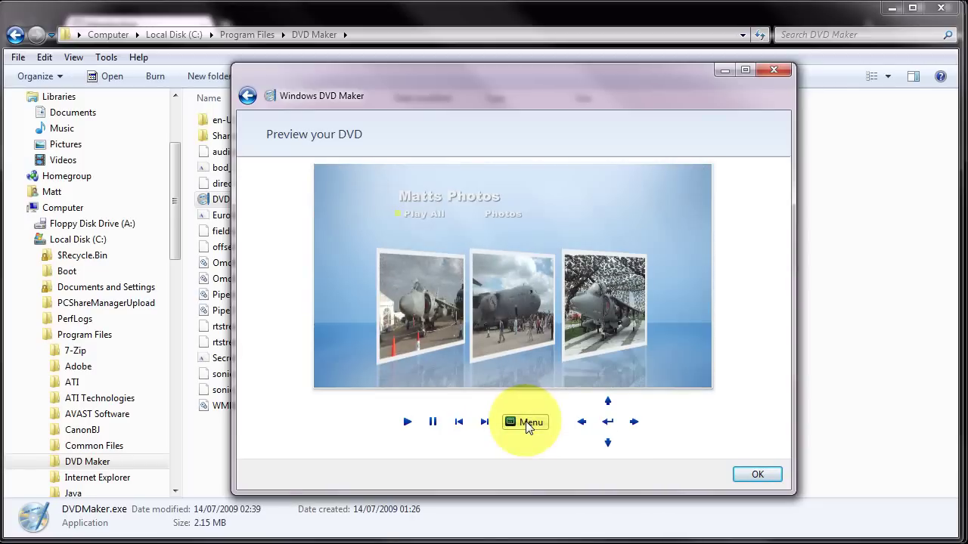
{"action": "left_click", "coordinate": [505, 214]}
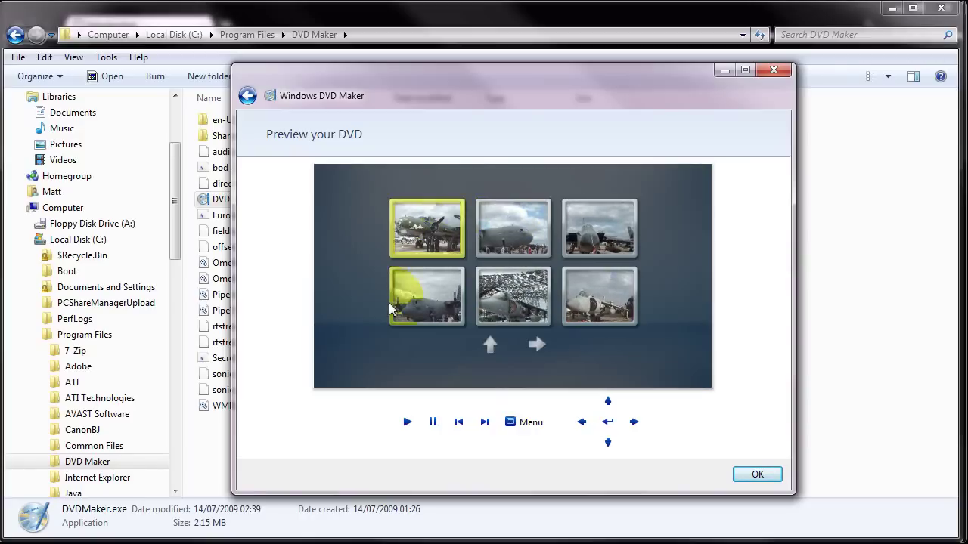
{"action": "left_click", "coordinate": [534, 347]}
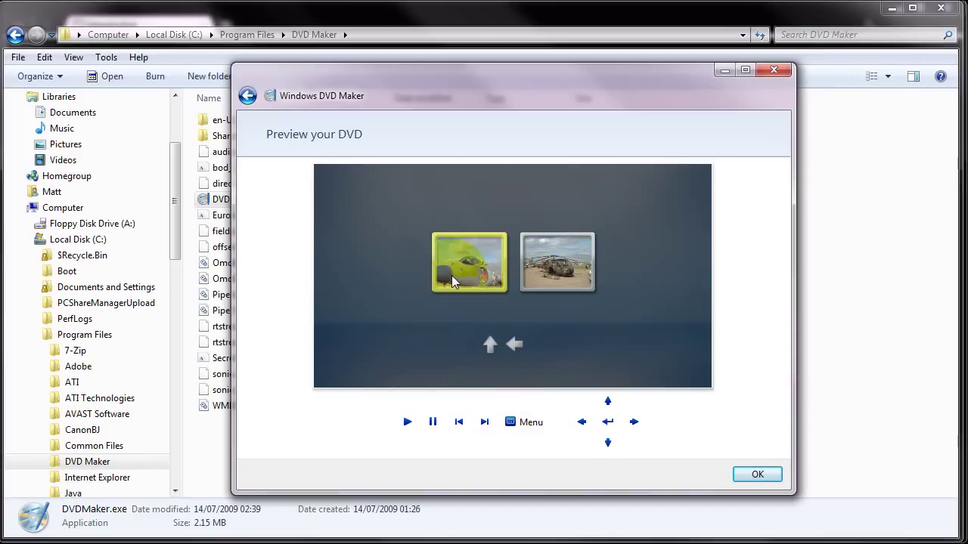
{"action": "left_click", "coordinate": [750, 476]}
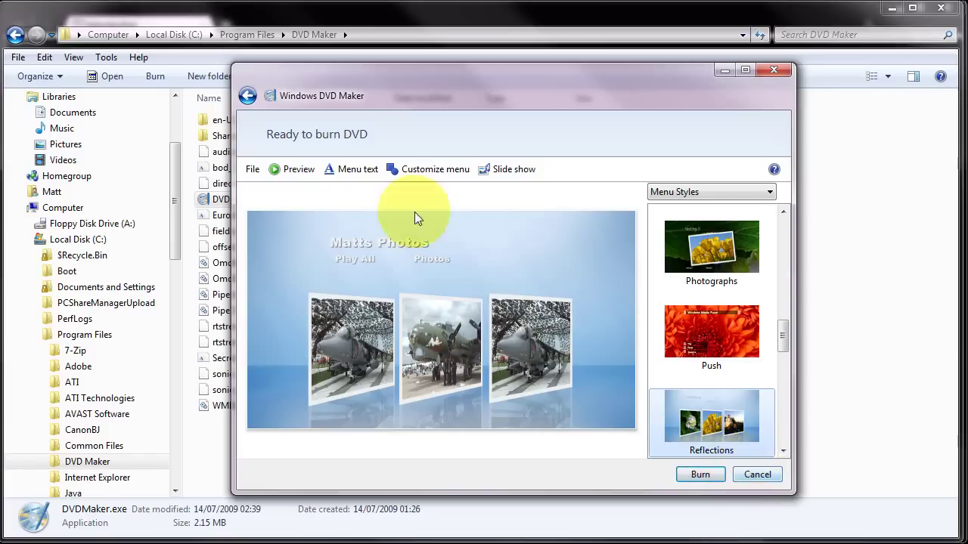
Turn off pan and zoom, choose the Page curl transition and 5-second picture length.
{"action": "left_click", "coordinate": [514, 170]}
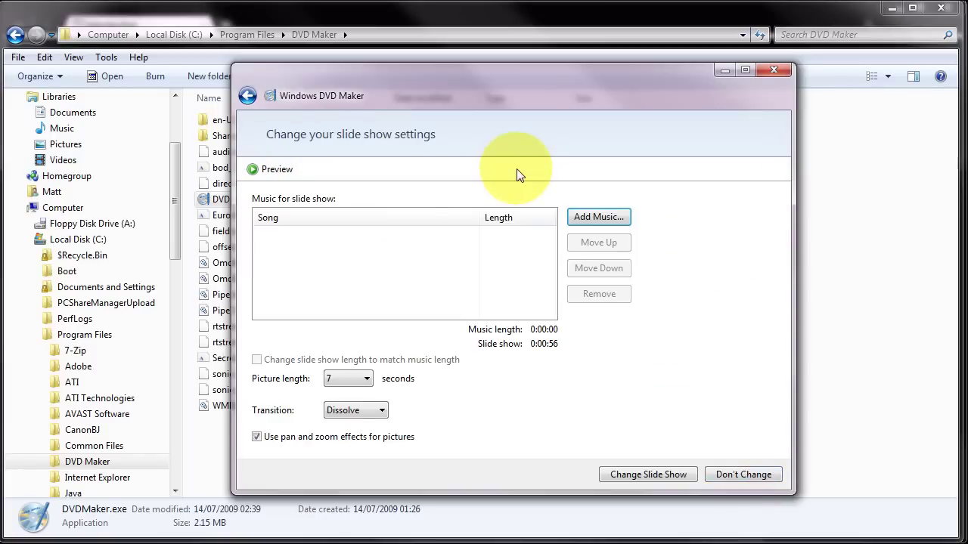
{"action": "left_click", "coordinate": [257, 437]}
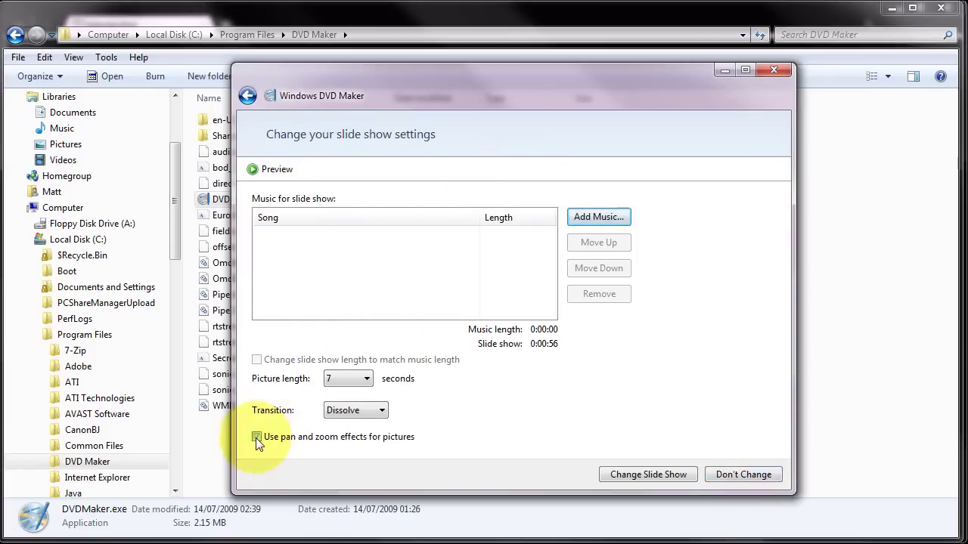
{"action": "left_click", "coordinate": [383, 411]}
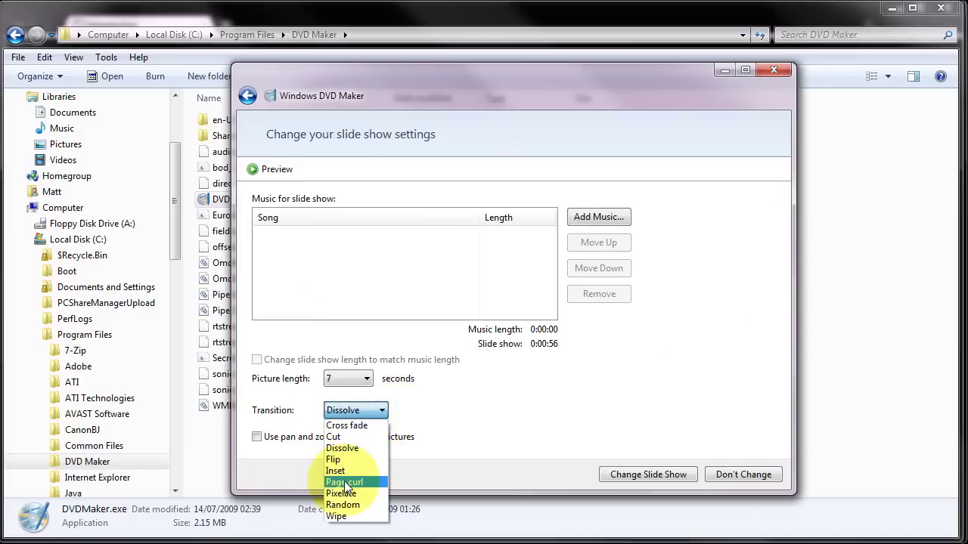
{"action": "left_click", "coordinate": [349, 483]}
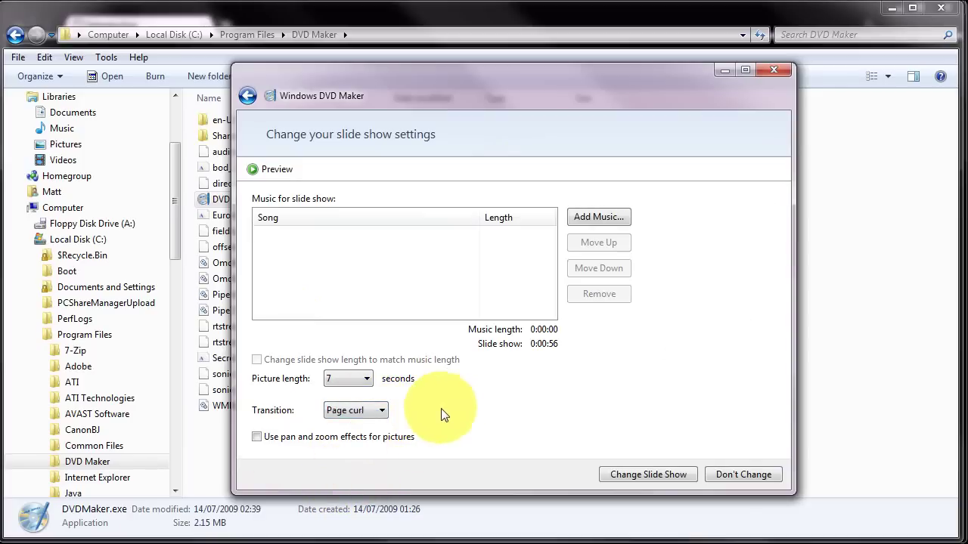
{"action": "left_click", "coordinate": [367, 379]}
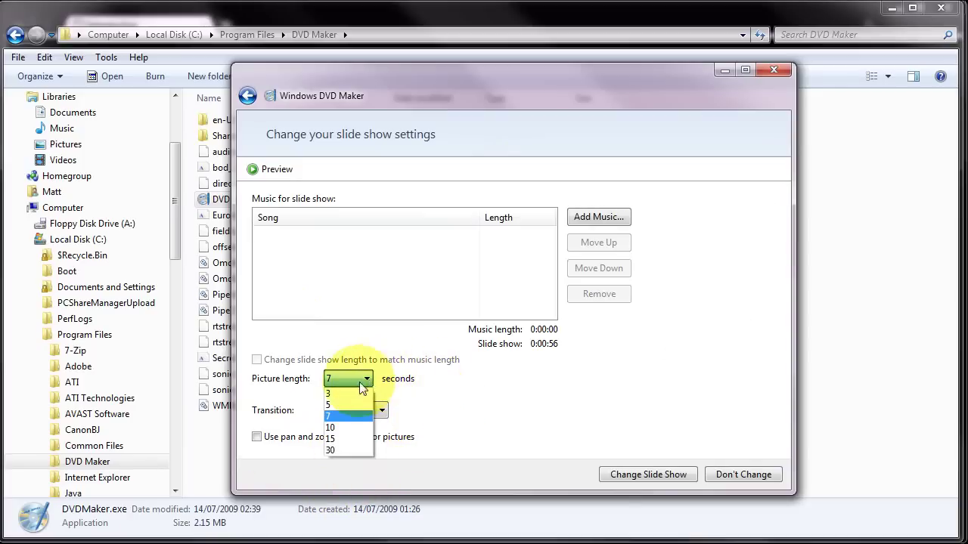
{"action": "left_click", "coordinate": [336, 406]}
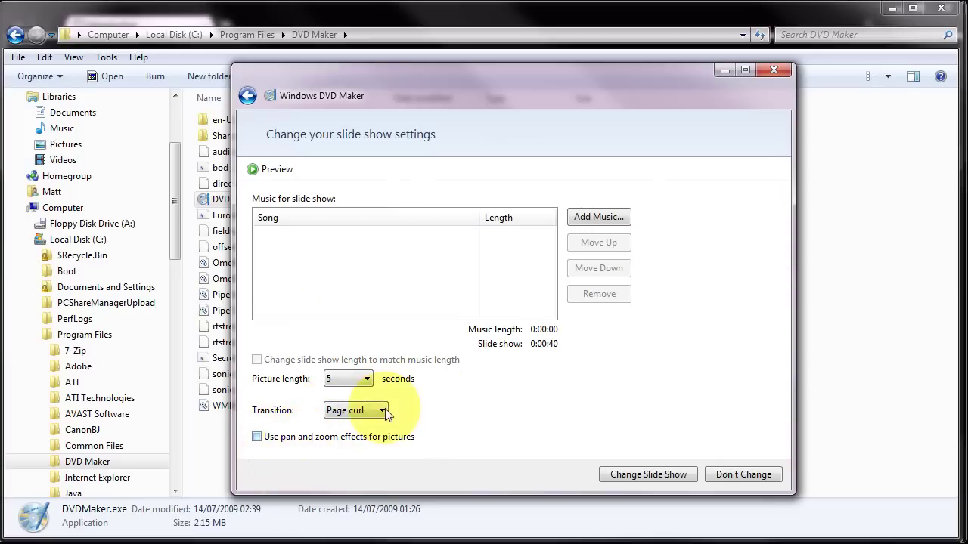
{"action": "left_click", "coordinate": [347, 378]}
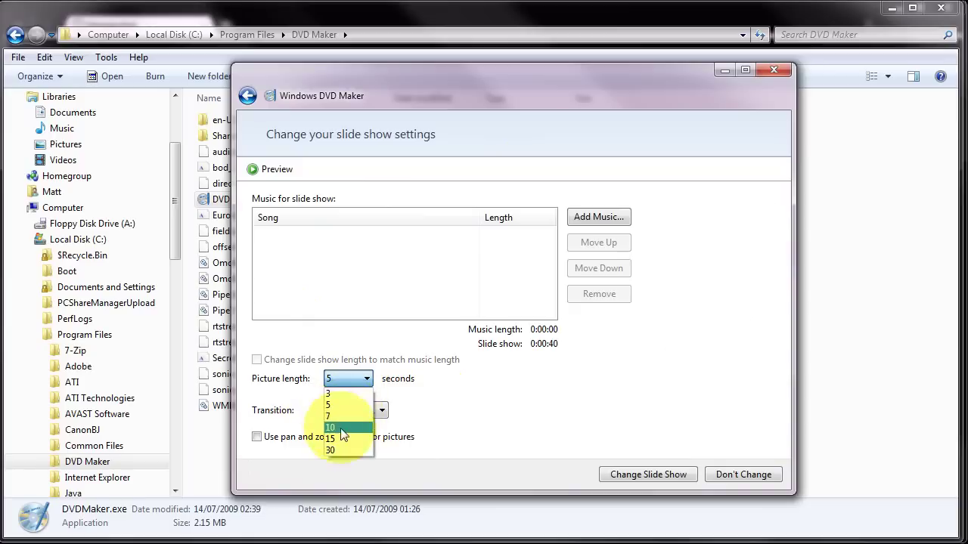
{"action": "left_click", "coordinate": [344, 416]}
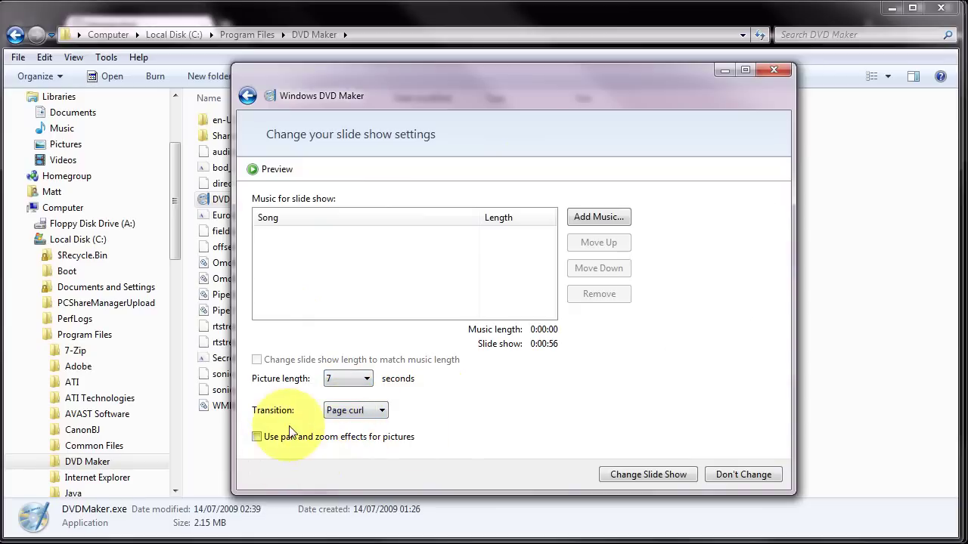
{"action": "left_click", "coordinate": [367, 380]}
{"action": "left_click", "coordinate": [337, 405]}
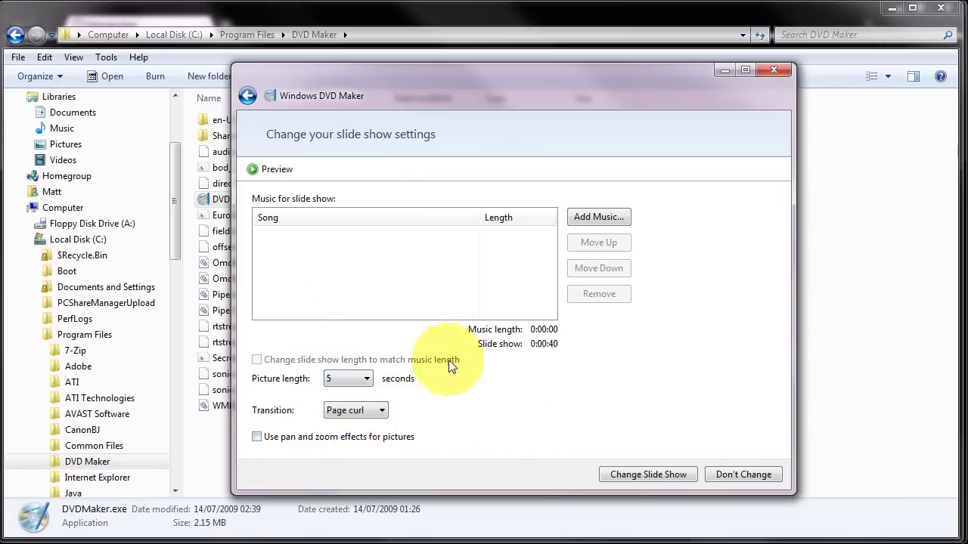
{"action": "left_click", "coordinate": [642, 474]}
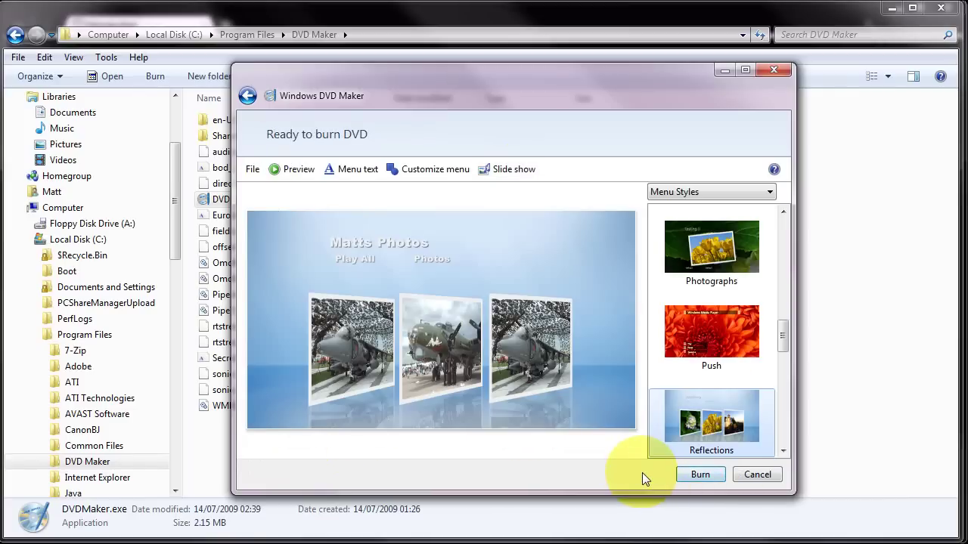
{"action": "left_click", "coordinate": [292, 171]}
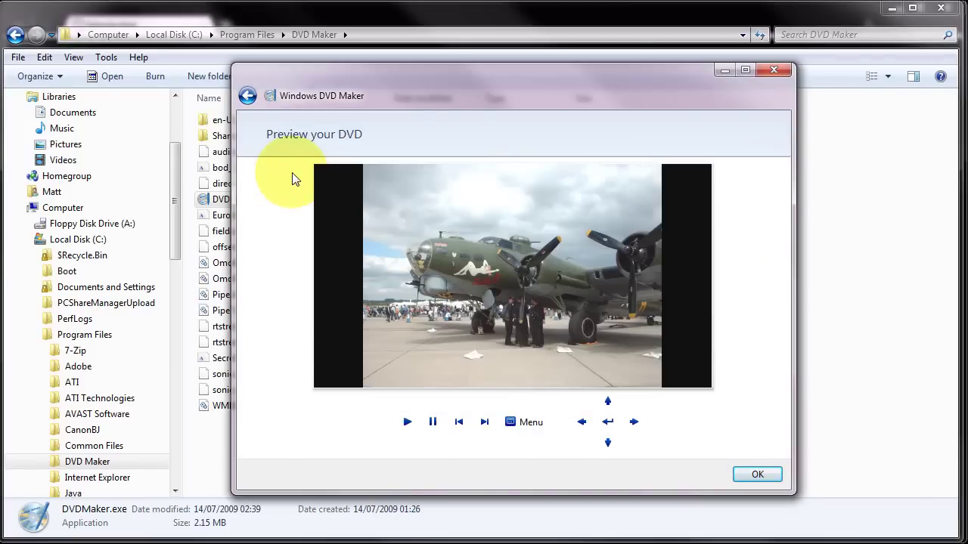
{"action": "left_click", "coordinate": [486, 357]}
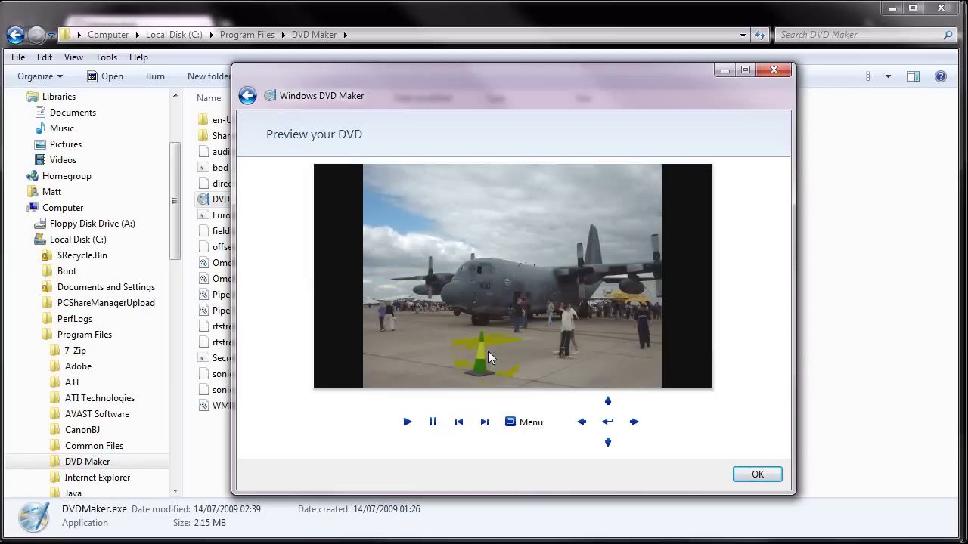
{"action": "left_click", "coordinate": [756, 475]}
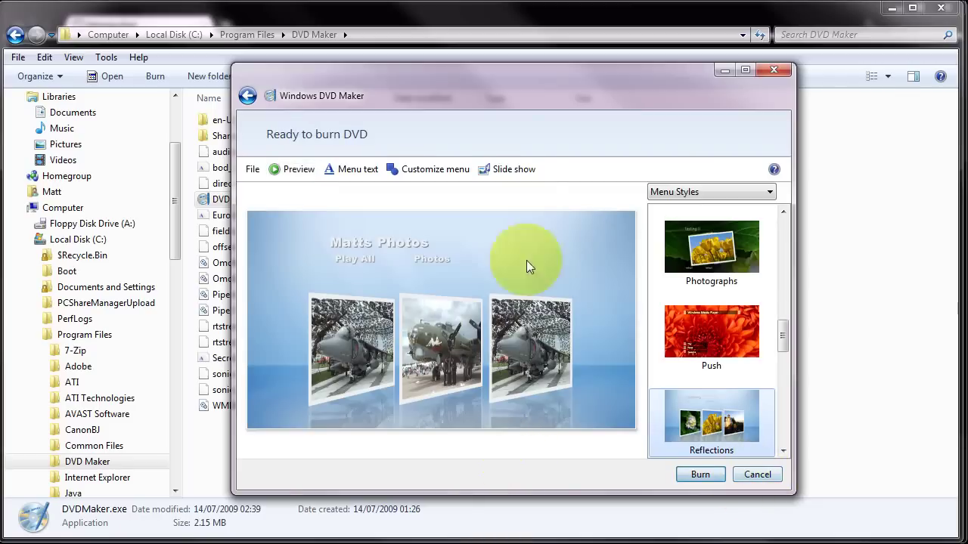
{"action": "left_click", "coordinate": [499, 169]}
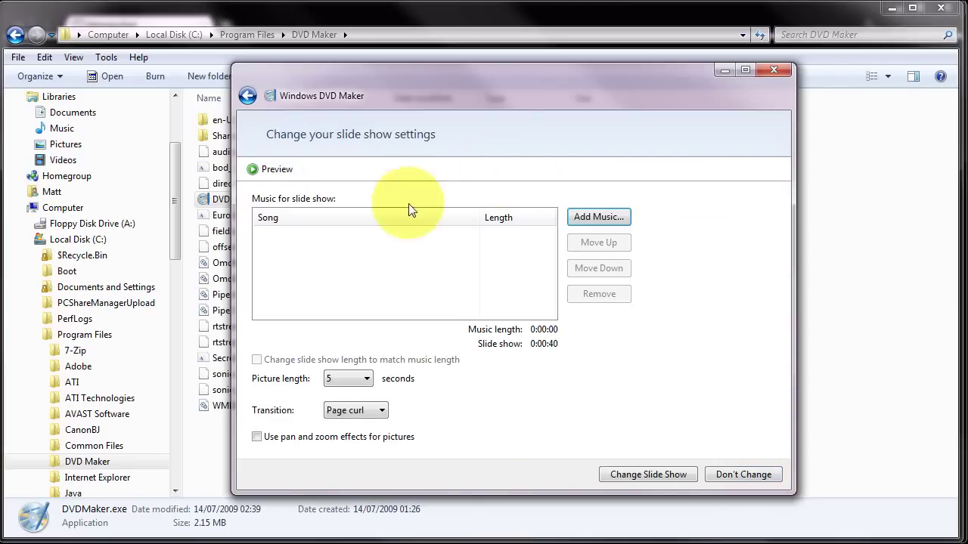
{"action": "left_click", "coordinate": [381, 410]}
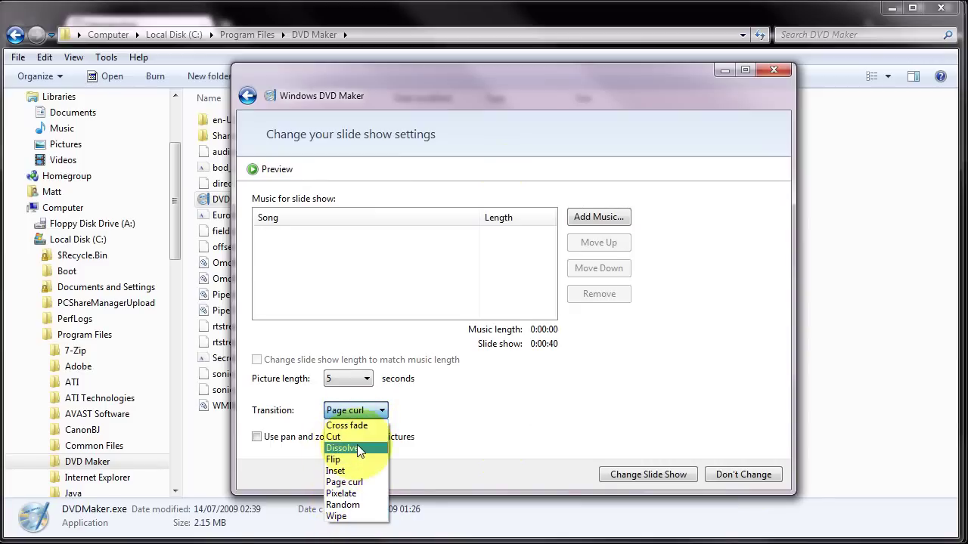
{"action": "left_click", "coordinate": [344, 483]}
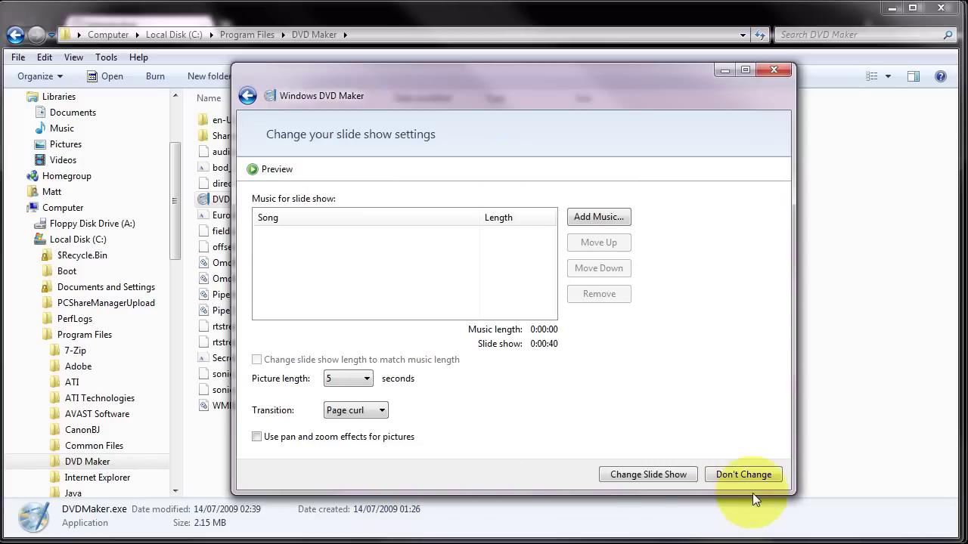
{"action": "left_click", "coordinate": [643, 474]}
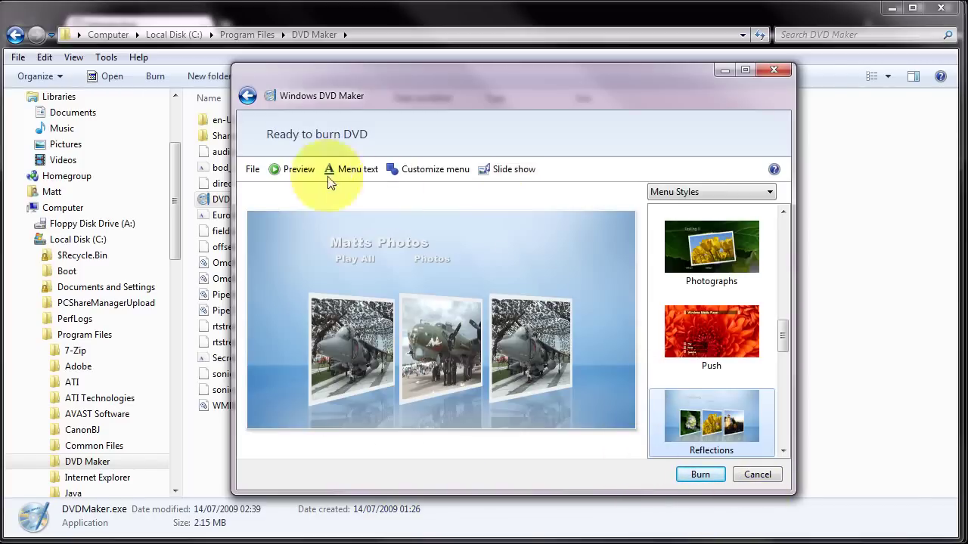
Save the project over the existing MattsPhotos.msdvd in Example Photos, confirming the overwrite.
{"action": "left_click", "coordinate": [251, 169]}
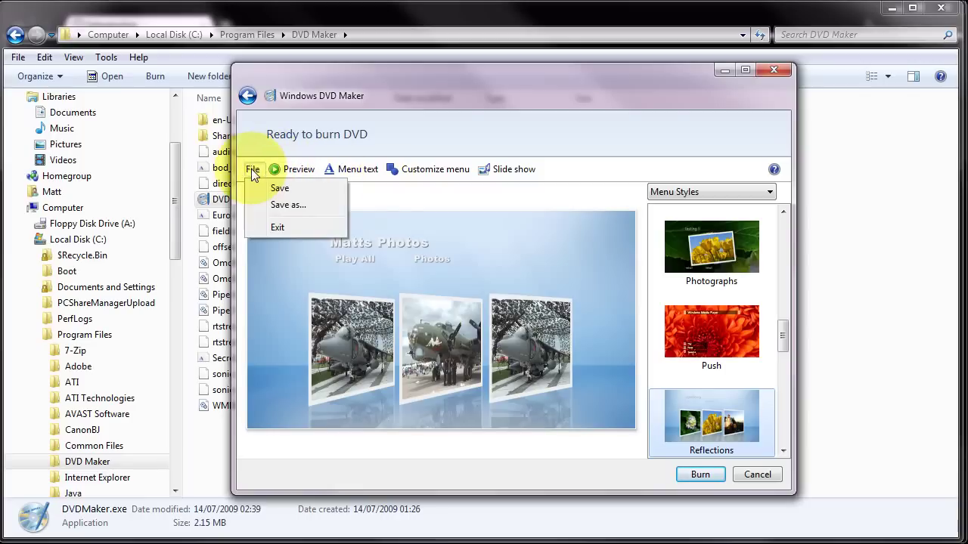
{"action": "left_click", "coordinate": [274, 205]}
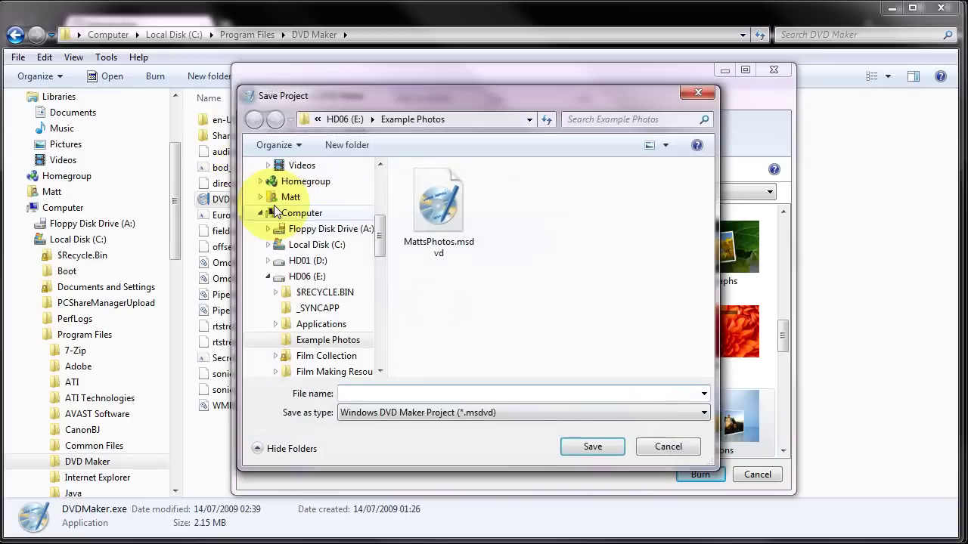
{"action": "left_click", "coordinate": [433, 200]}
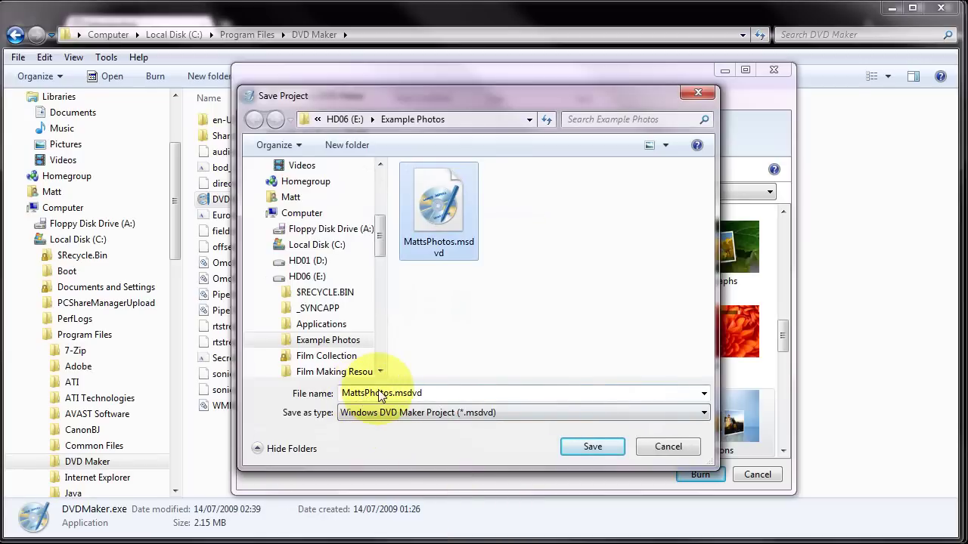
{"action": "left_click", "coordinate": [592, 447]}
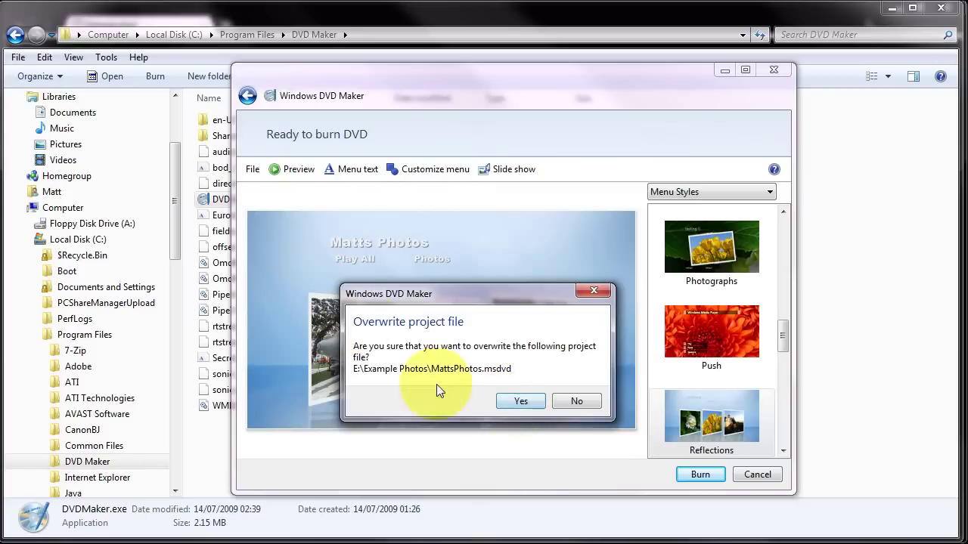
{"action": "left_click", "coordinate": [518, 401]}
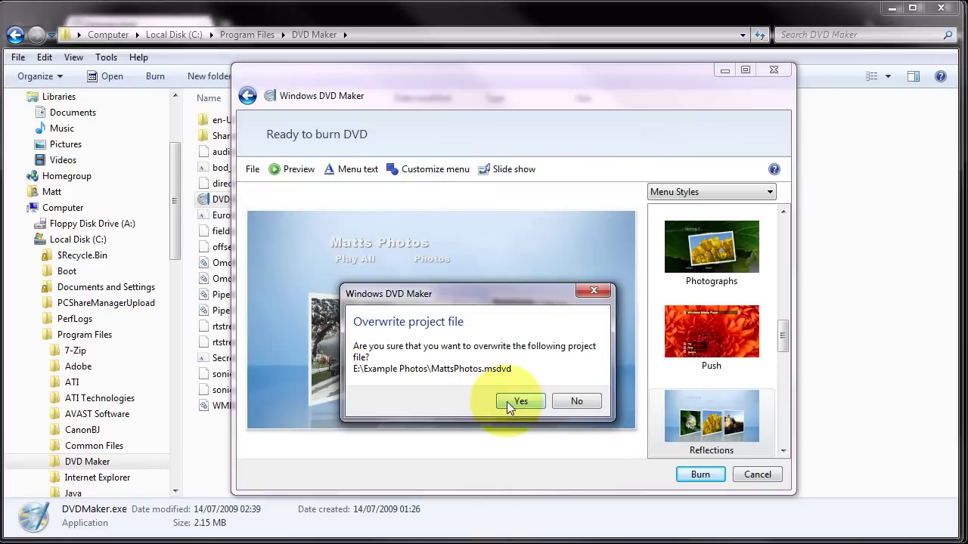
{"action": "left_click", "coordinate": [508, 405]}
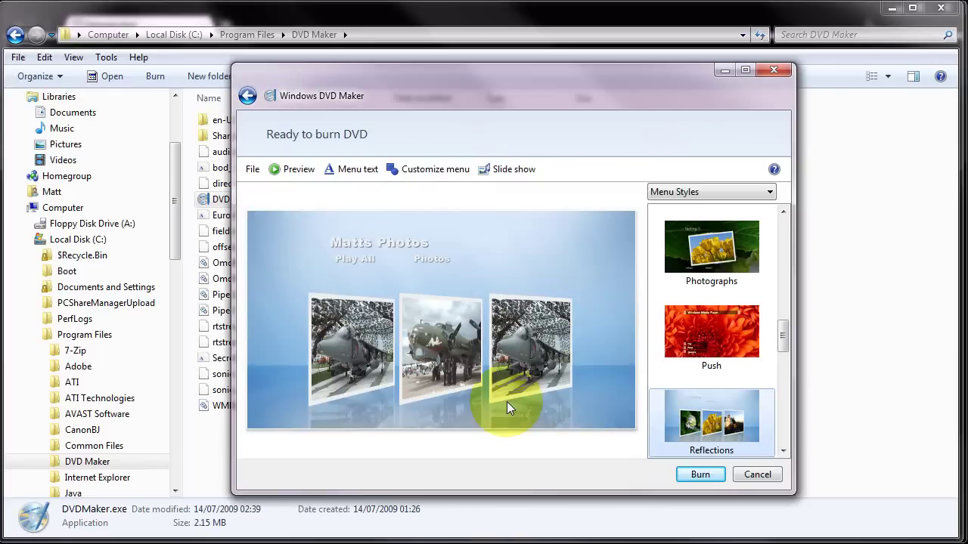
Burn the DVD to drive X:, agreeing to overwrite the data already on the disc.
{"action": "left_click", "coordinate": [691, 476]}
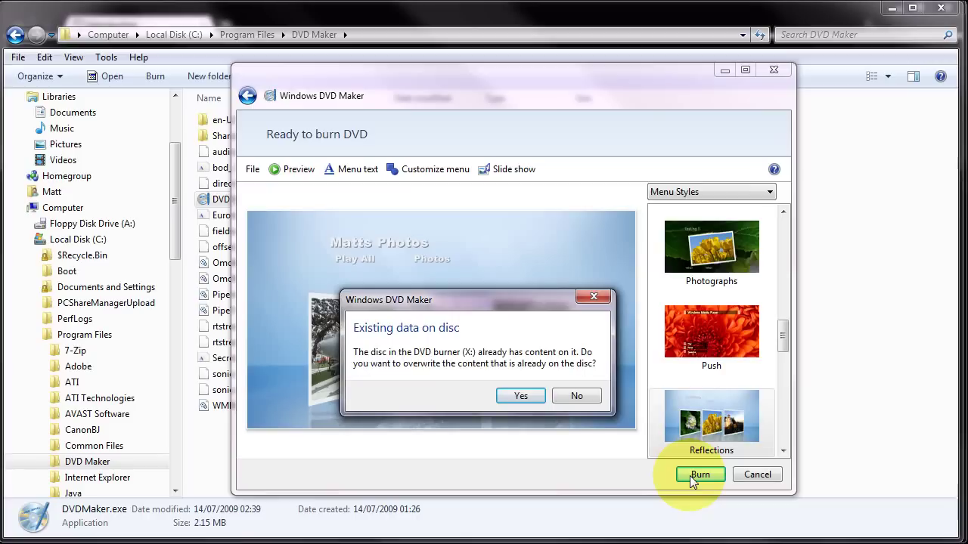
{"action": "left_click", "coordinate": [519, 396]}
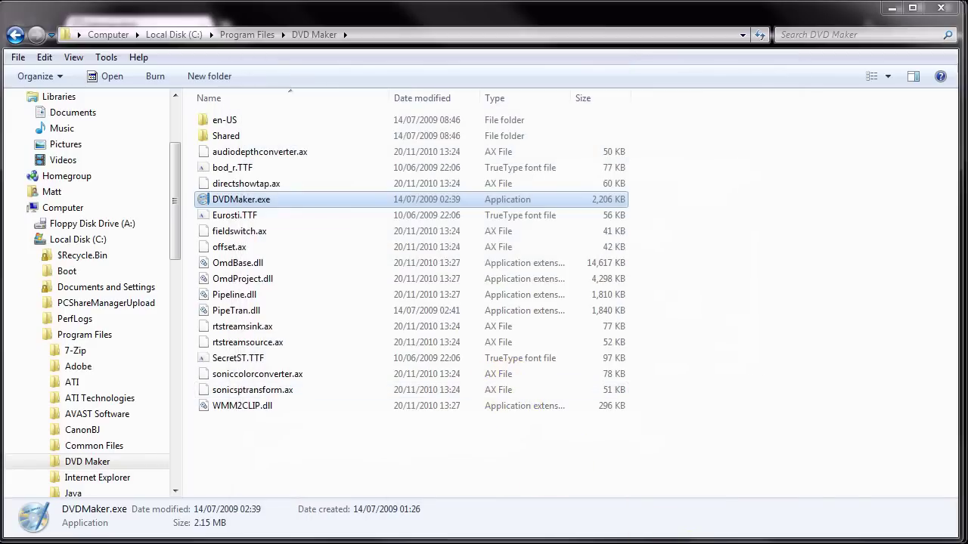
Wait for the burn to finish, then close the 'Your DVD is ready' notice.
{"action": "left_click_drag", "start_coordinate": [507, 303], "coordinate": [460, 233]}
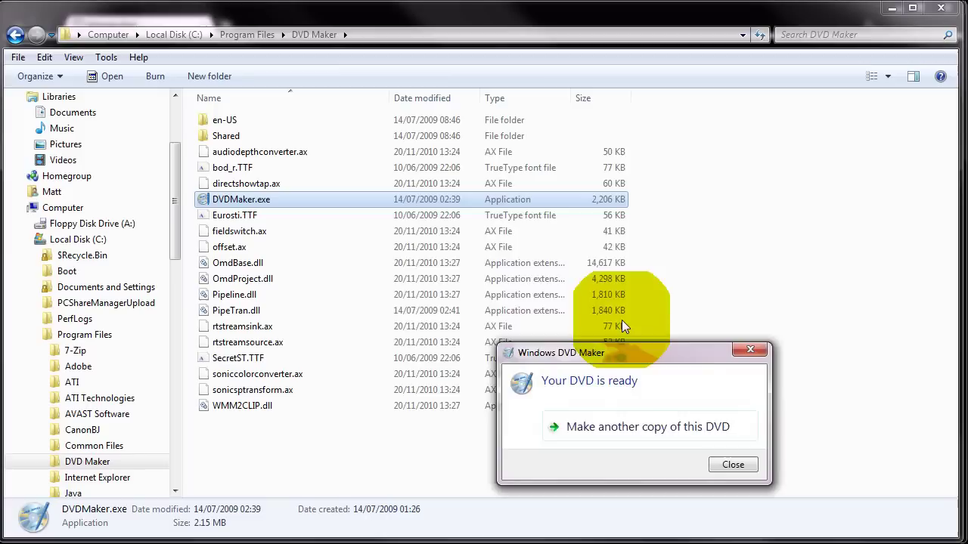
{"action": "left_click_drag", "start_coordinate": [618, 344], "coordinate": [548, 217]}
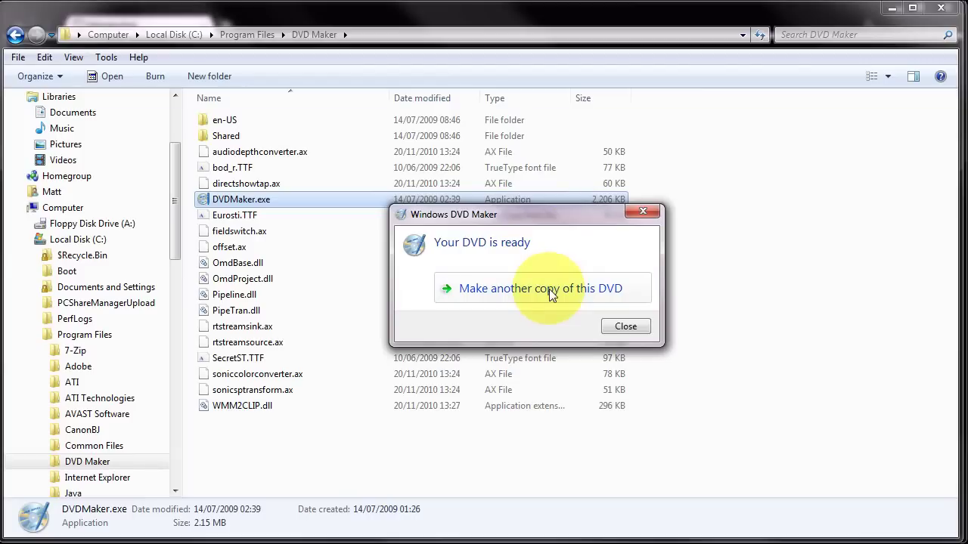
{"action": "left_click", "coordinate": [627, 328]}
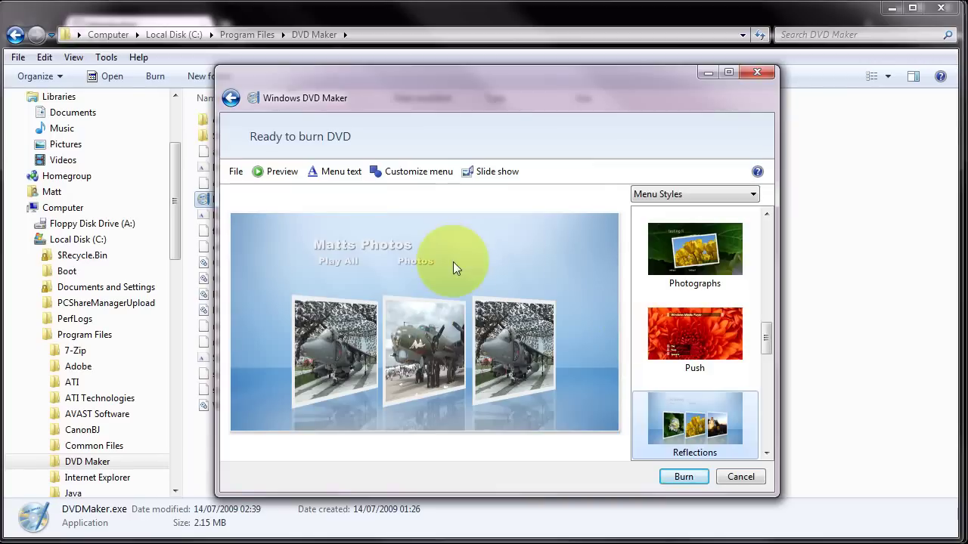
Save the Matts Photos project, close DVD Maker, and collapse Local Disk (C:) in Explorer.
{"action": "left_click", "coordinate": [232, 173]}
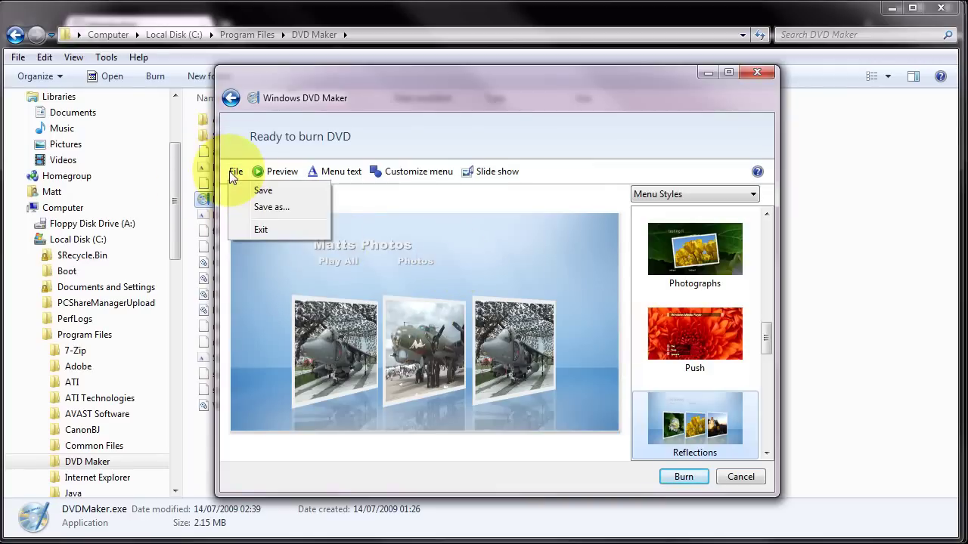
{"action": "left_click", "coordinate": [257, 191]}
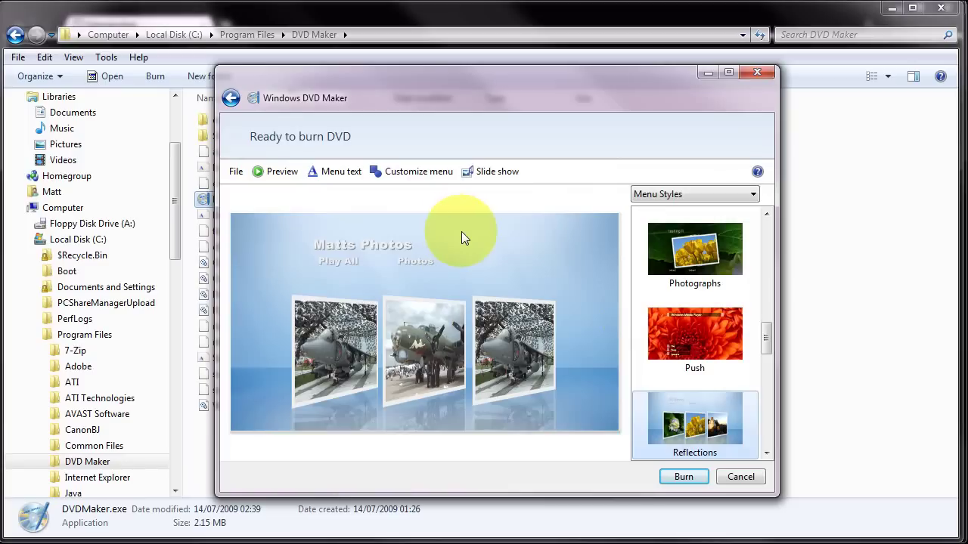
{"action": "left_click", "coordinate": [758, 73]}
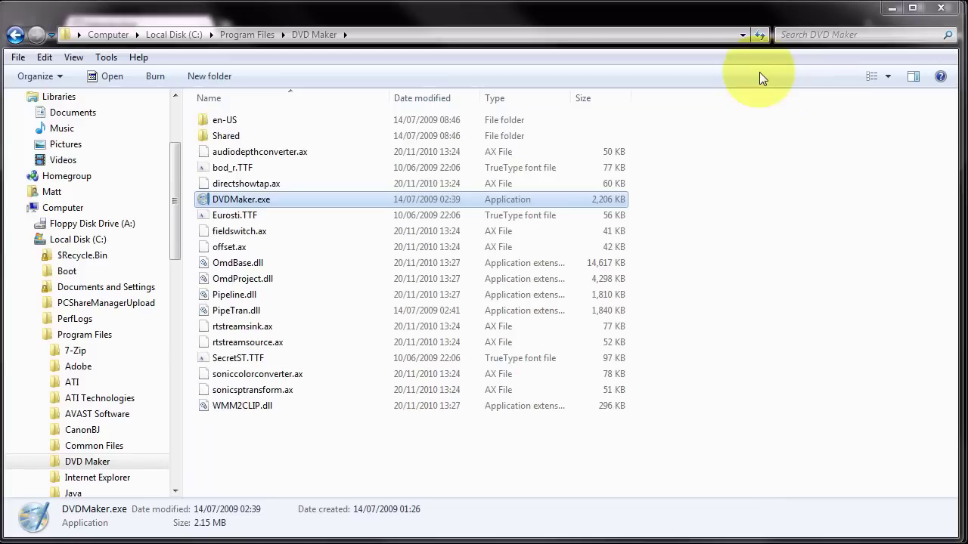
{"action": "left_click", "coordinate": [29, 241]}
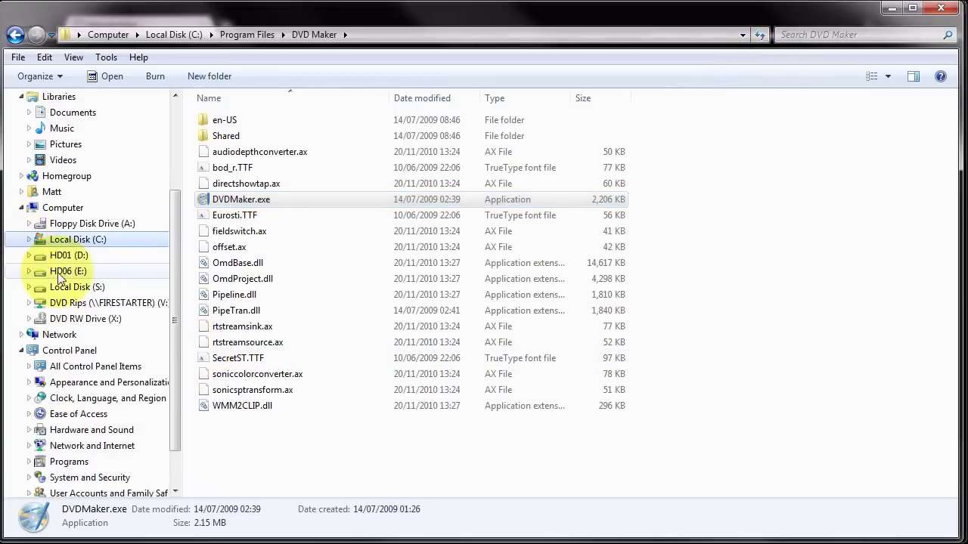
Open VIDEO_TS on DVD RW Drive (X:) and check its seven files, including VTS_01_0.VOB.
{"action": "left_click", "coordinate": [87, 318]}
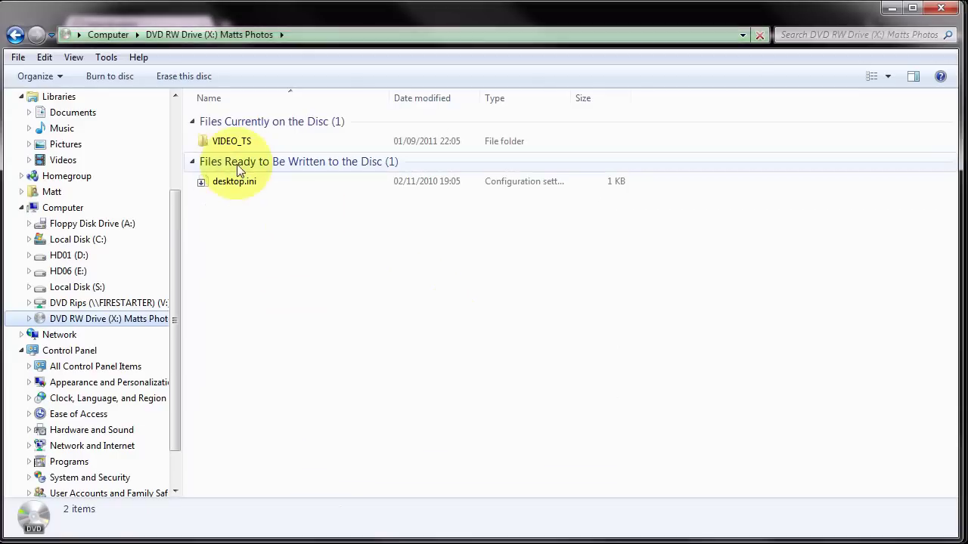
{"action": "double_click", "coordinate": [233, 143]}
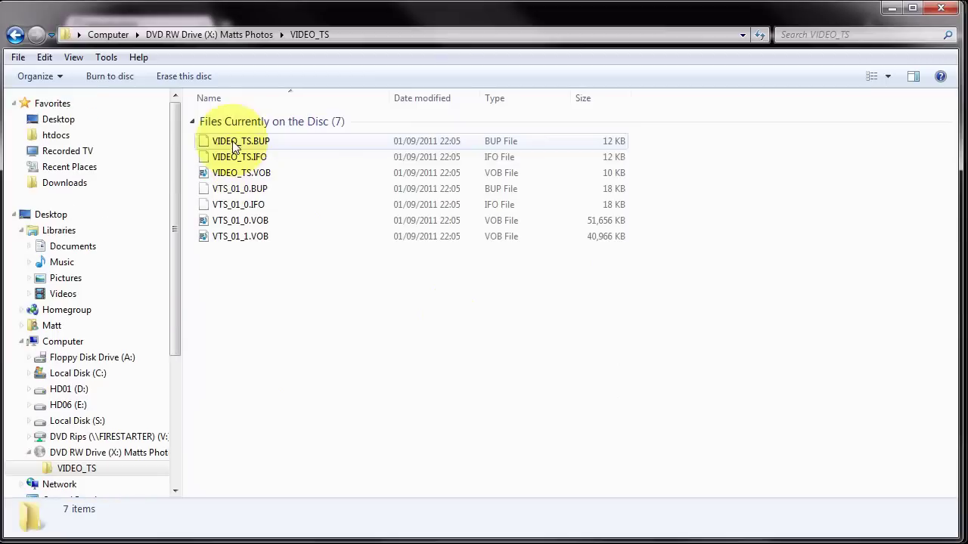
{"action": "left_click_drag", "start_coordinate": [306, 319], "coordinate": [220, 136]}
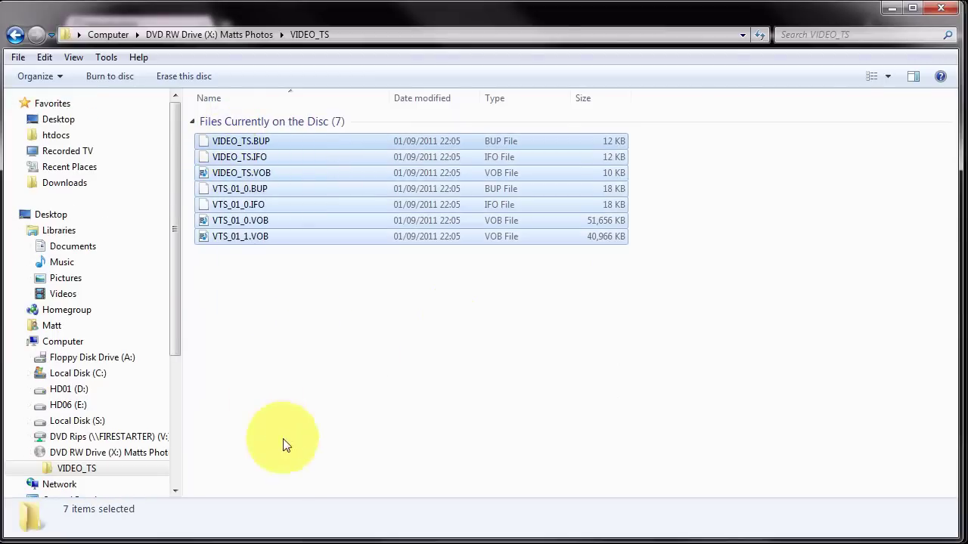
{"action": "left_click", "coordinate": [291, 420]}
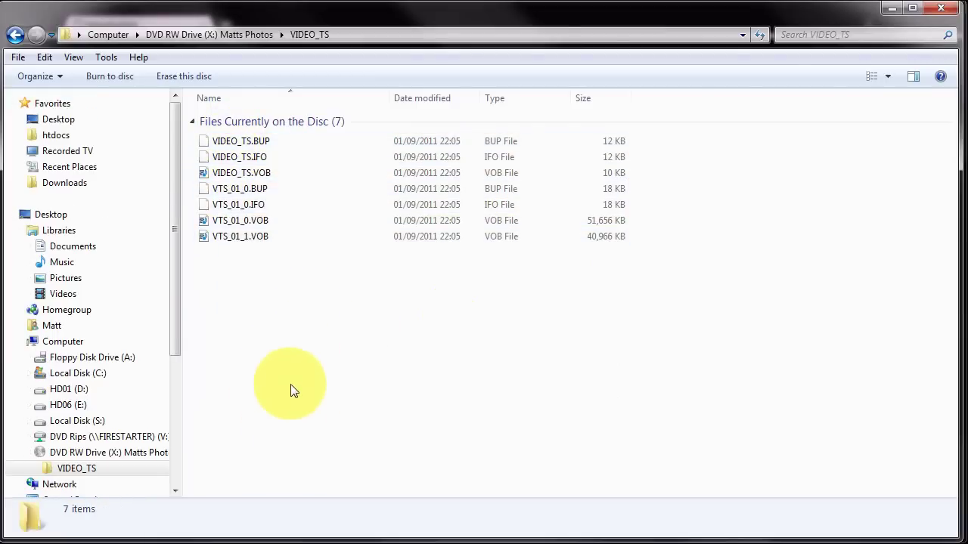
{"action": "key", "text": "F5"}
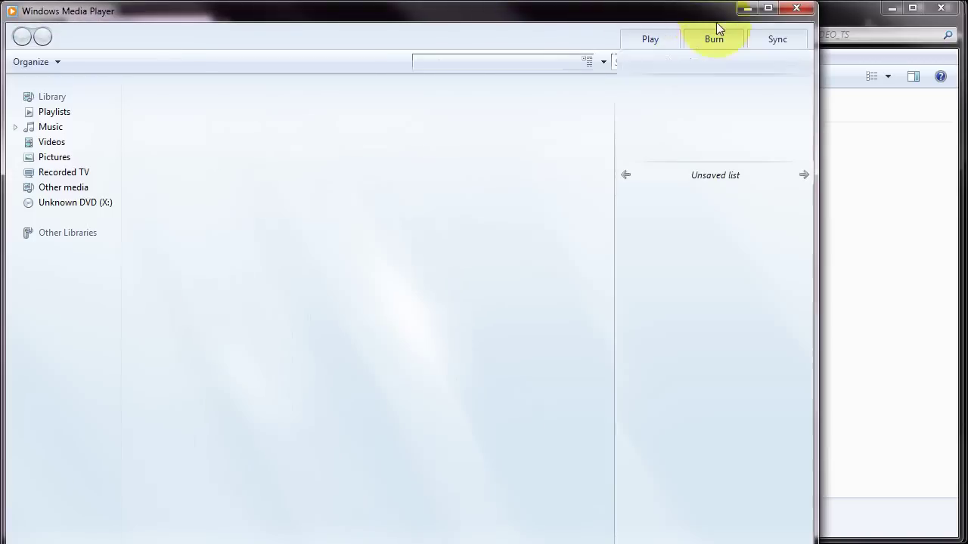
Resize Media Player to 1280x720 and start playing the Unknown DVD in drive X:.
{"action": "right_click", "coordinate": [692, 13]}
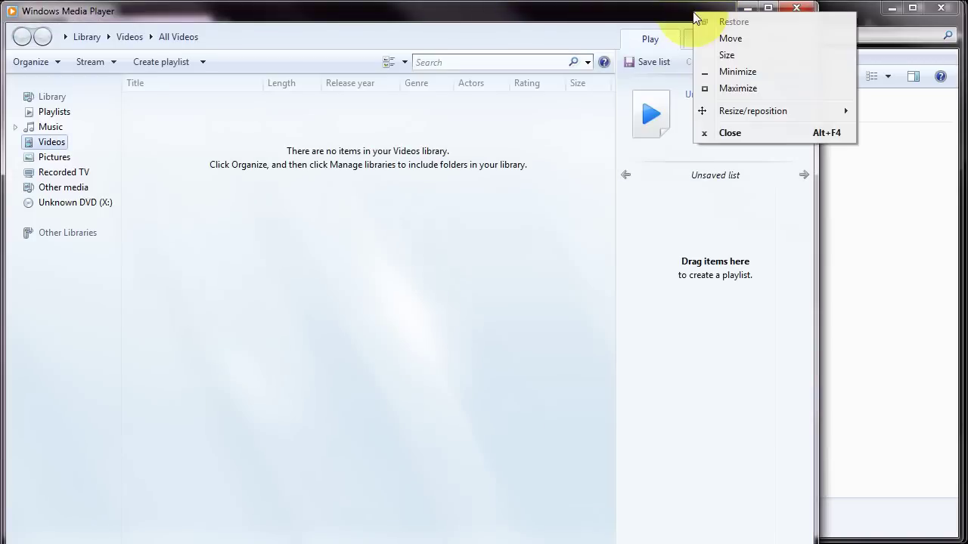
{"action": "mouse_move", "coordinate": [758, 113]}
{"action": "left_click", "coordinate": [892, 179]}
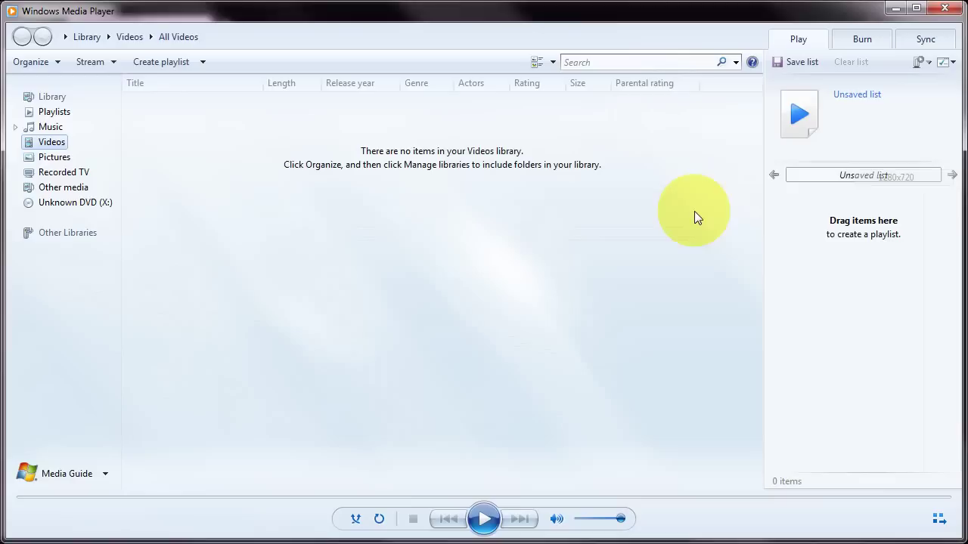
{"action": "left_click", "coordinate": [67, 203]}
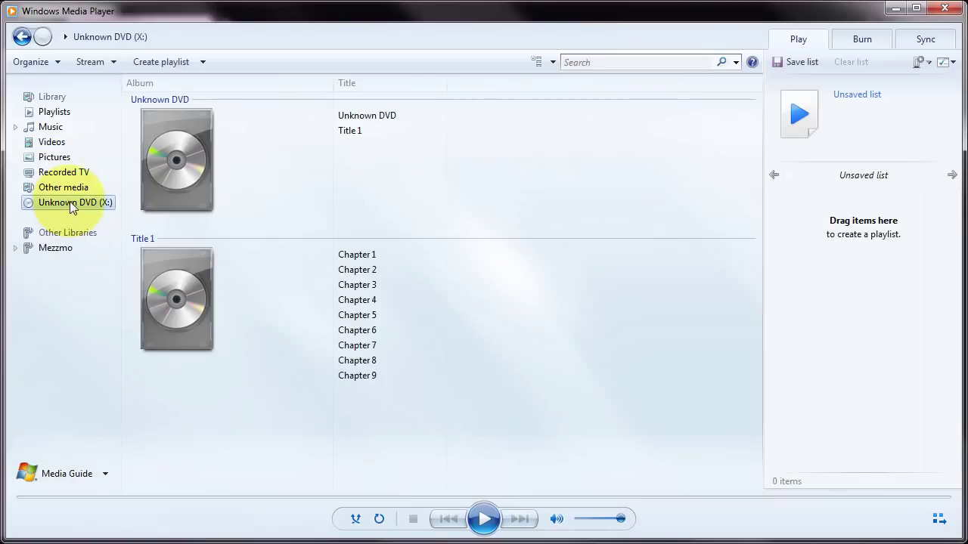
{"action": "right_click", "coordinate": [73, 207]}
{"action": "left_click", "coordinate": [71, 239]}
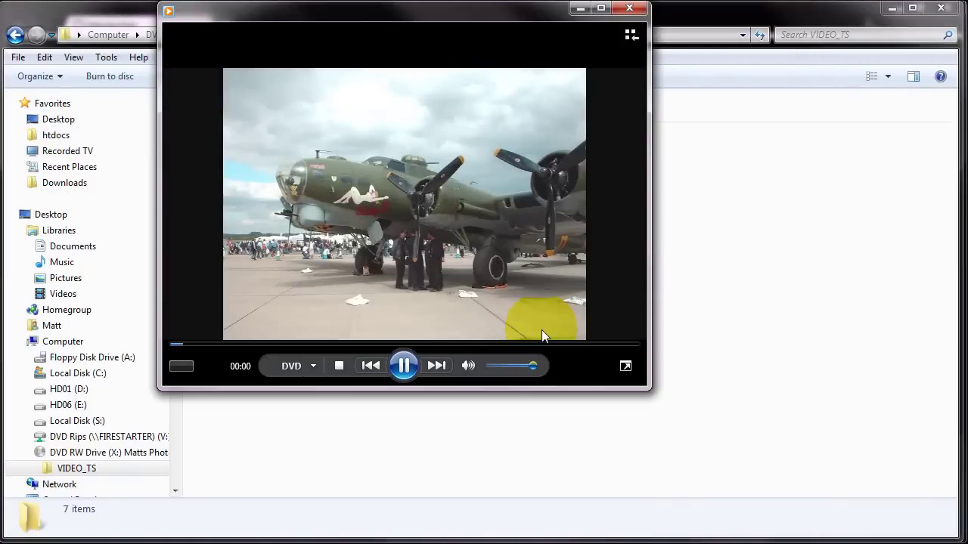
Jump to the disc's Matts Photos root menu through the DVD navigation options.
{"action": "left_click_drag", "start_coordinate": [536, 15], "coordinate": [611, 89]}
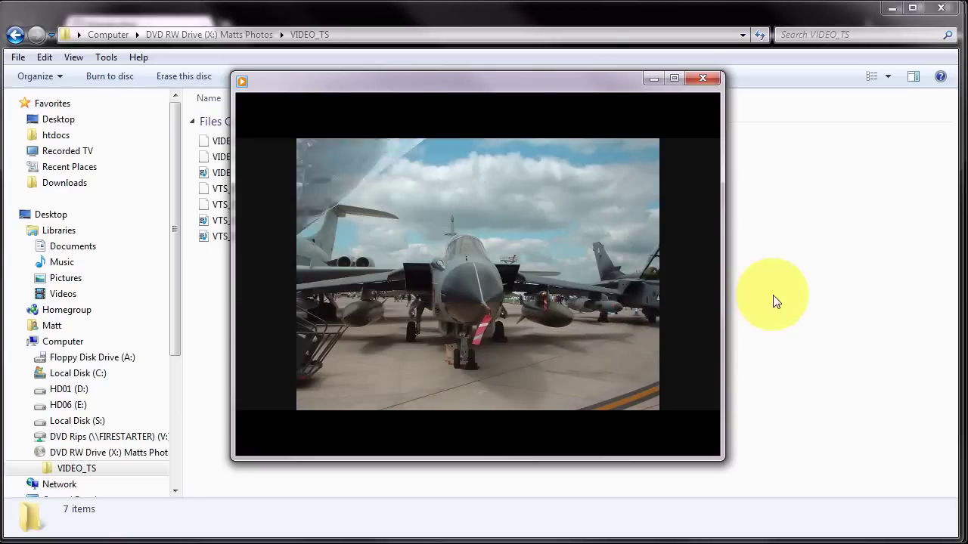
{"action": "mouse_move", "coordinate": [629, 428]}
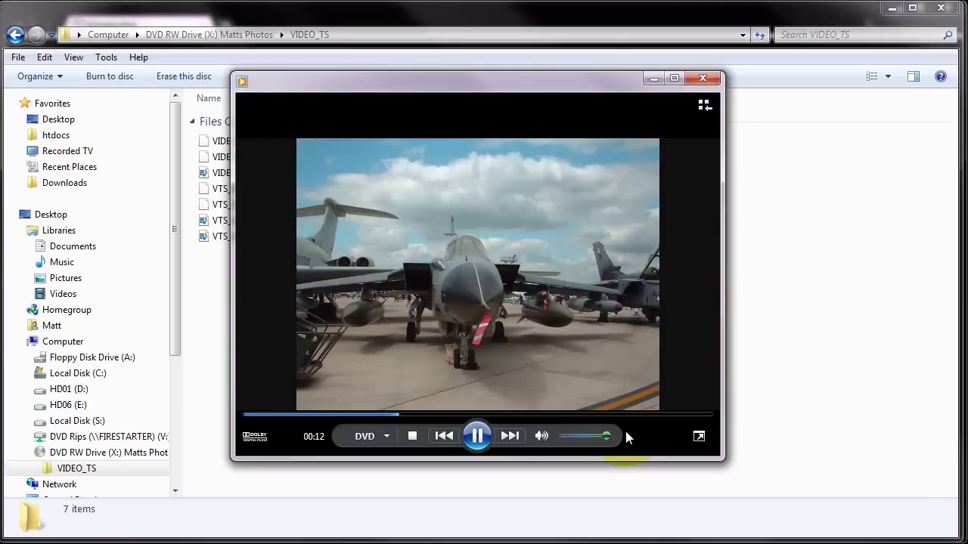
{"action": "left_click", "coordinate": [385, 434]}
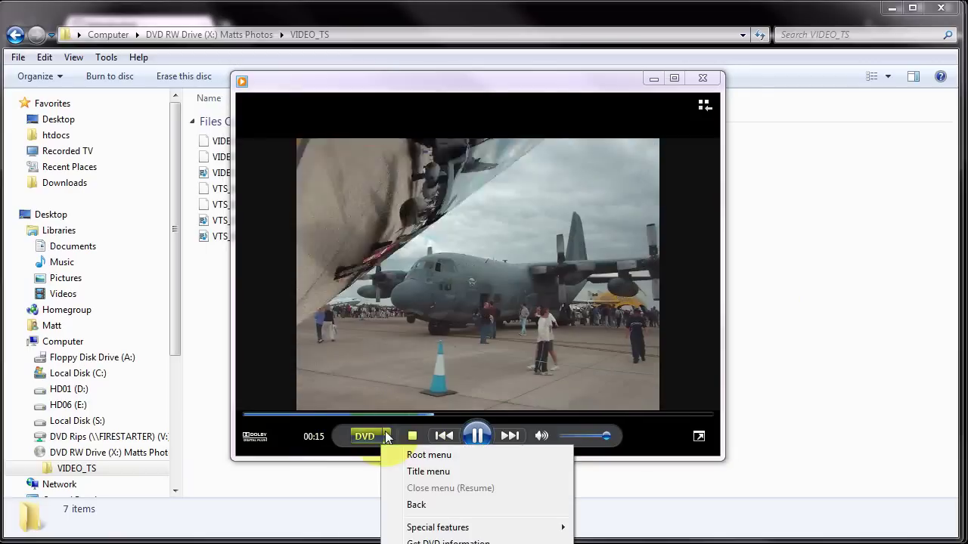
{"action": "left_click", "coordinate": [418, 456]}
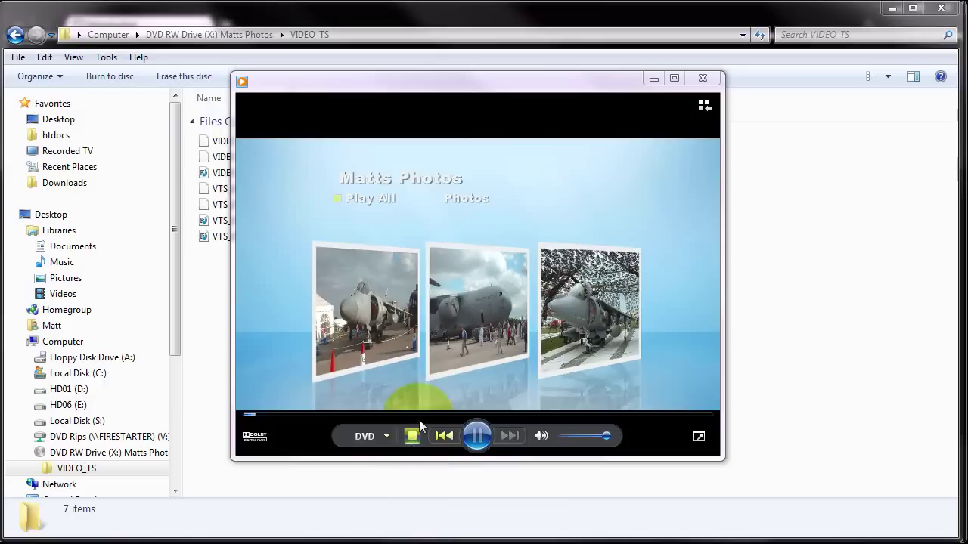
Browse the Photos thumbnail pages and play the slideshow from a chosen photo.
{"action": "left_click", "coordinate": [464, 204]}
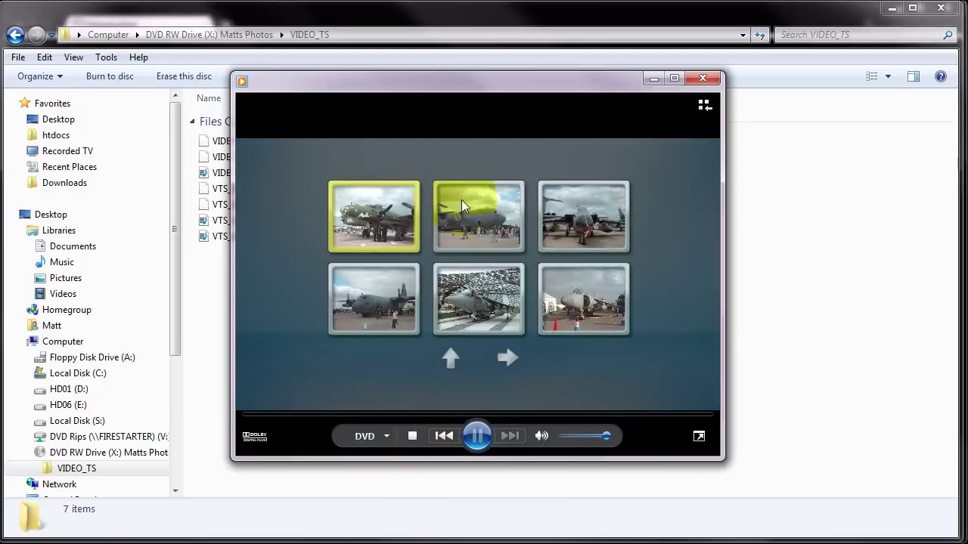
{"action": "left_click", "coordinate": [510, 358]}
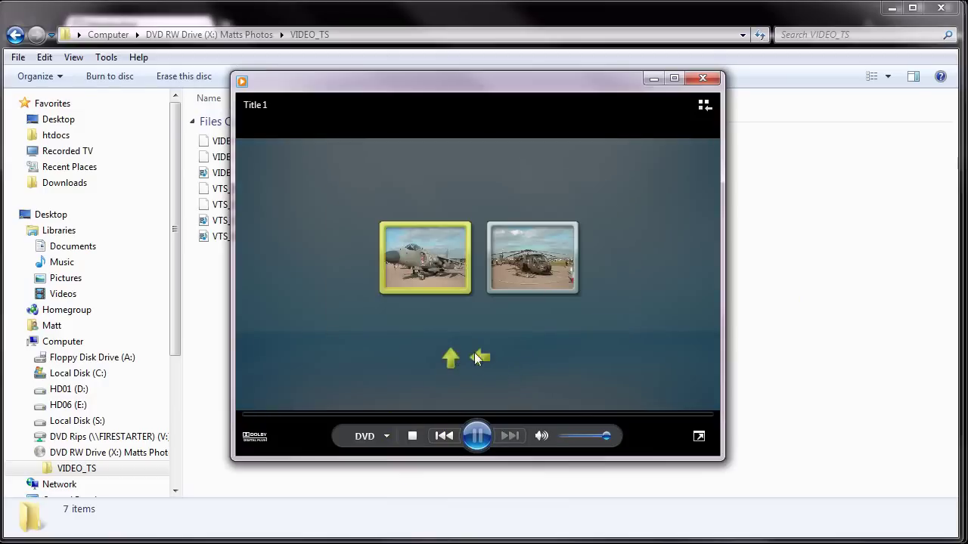
{"action": "left_click", "coordinate": [451, 358]}
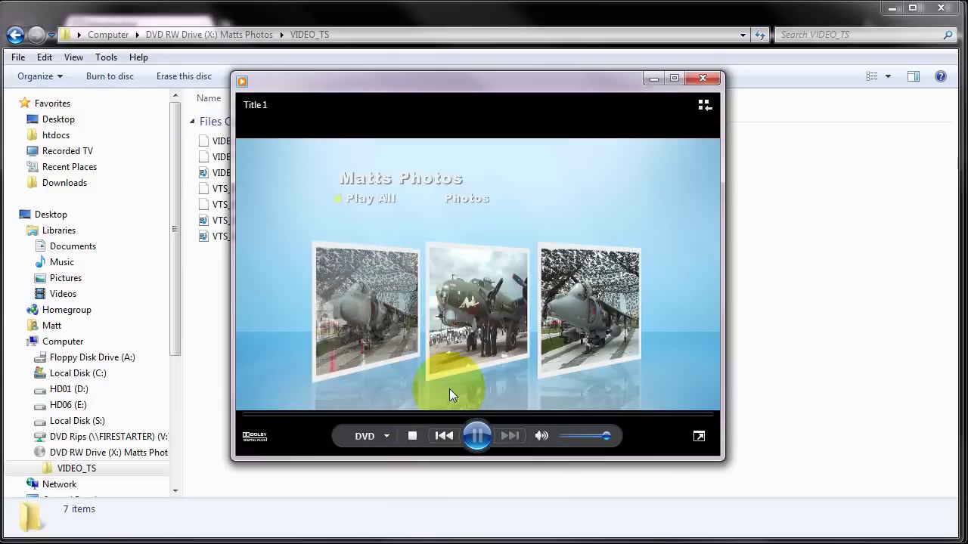
{"action": "left_click", "coordinate": [473, 198]}
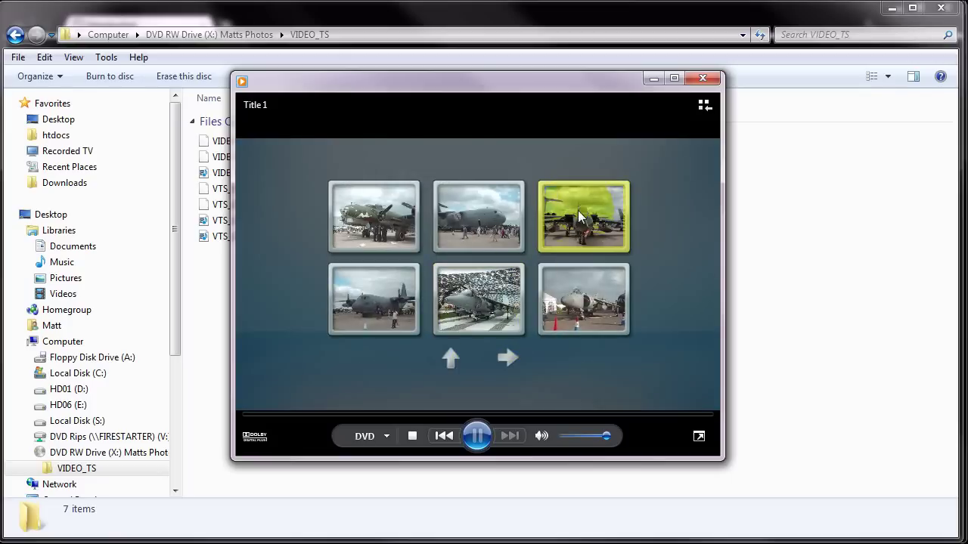
{"action": "left_click", "coordinate": [541, 313]}
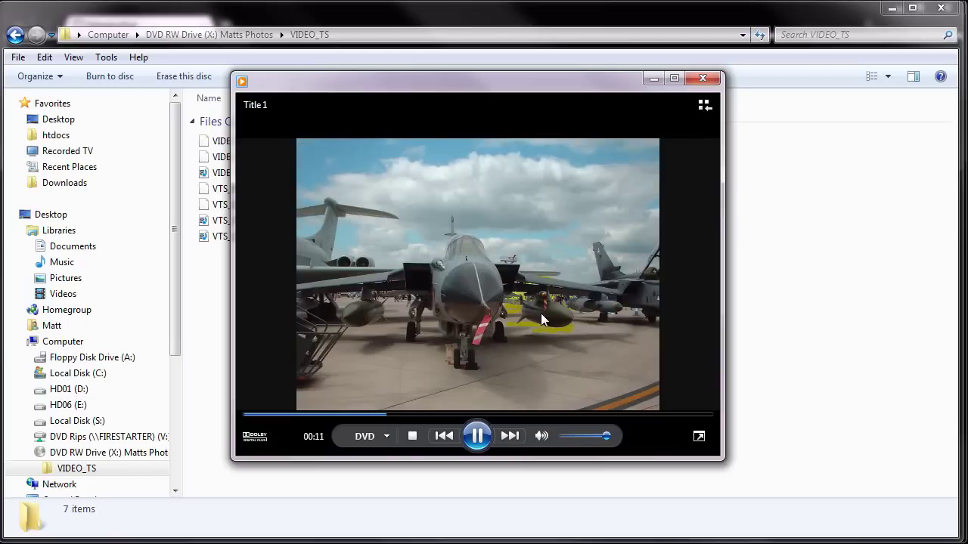